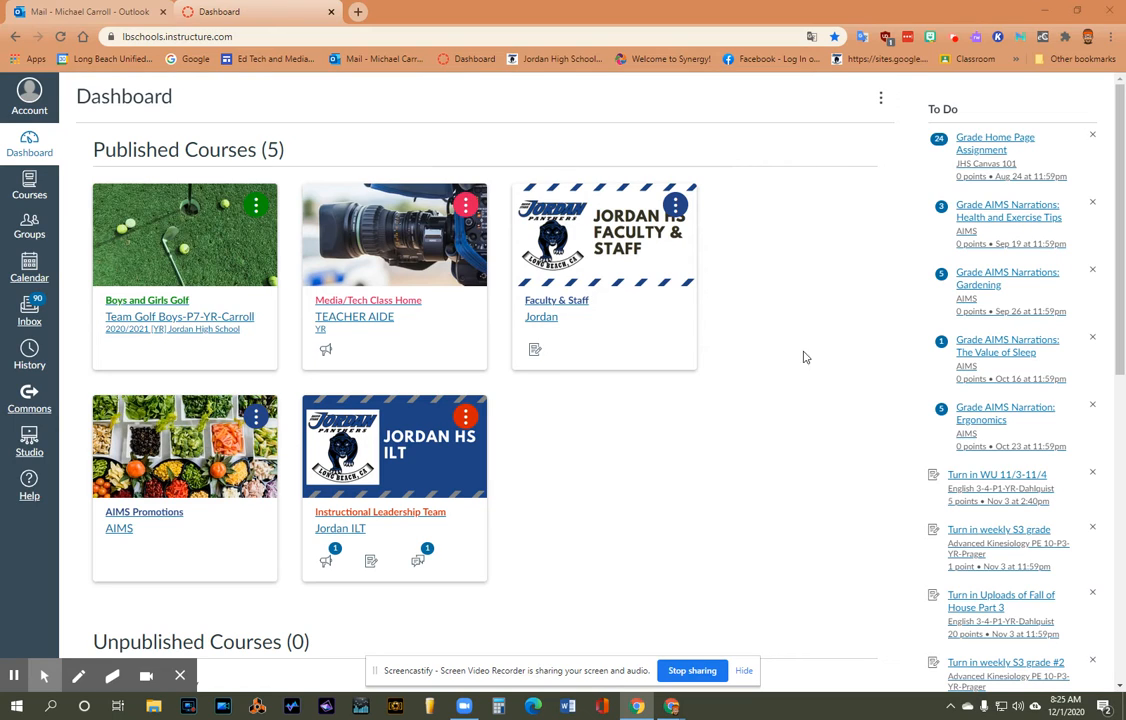
Open the modules page of the Boys and Girls Golf course and look through the full module list.
click(178, 310)
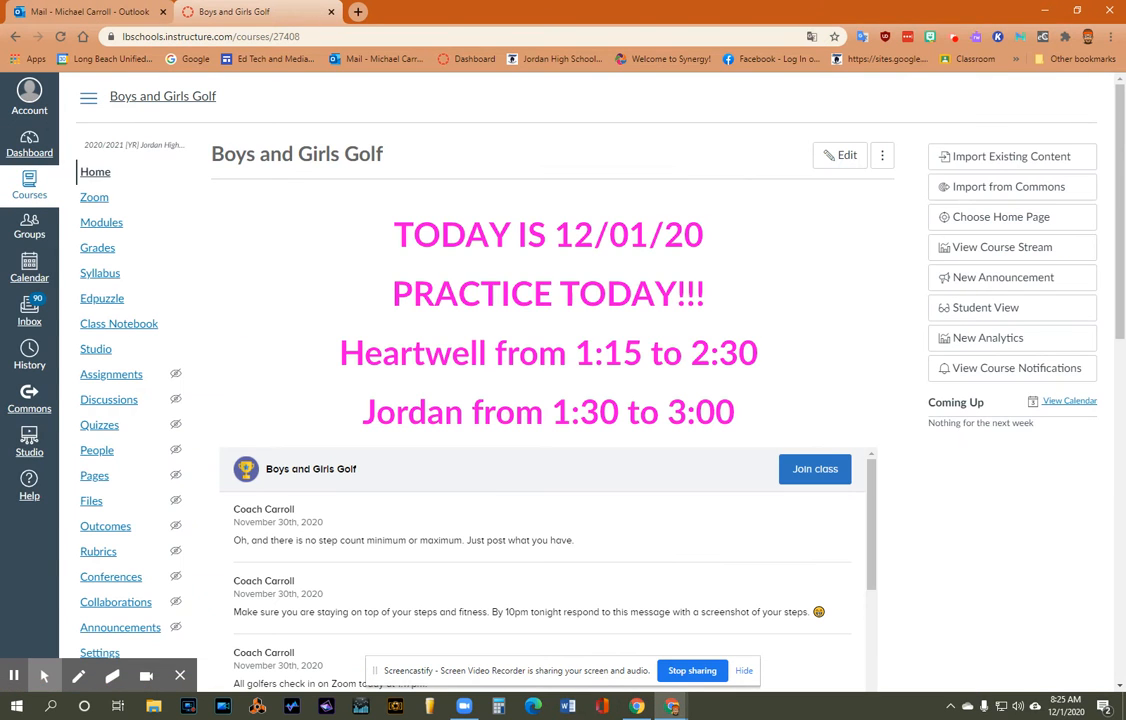
click(88, 226)
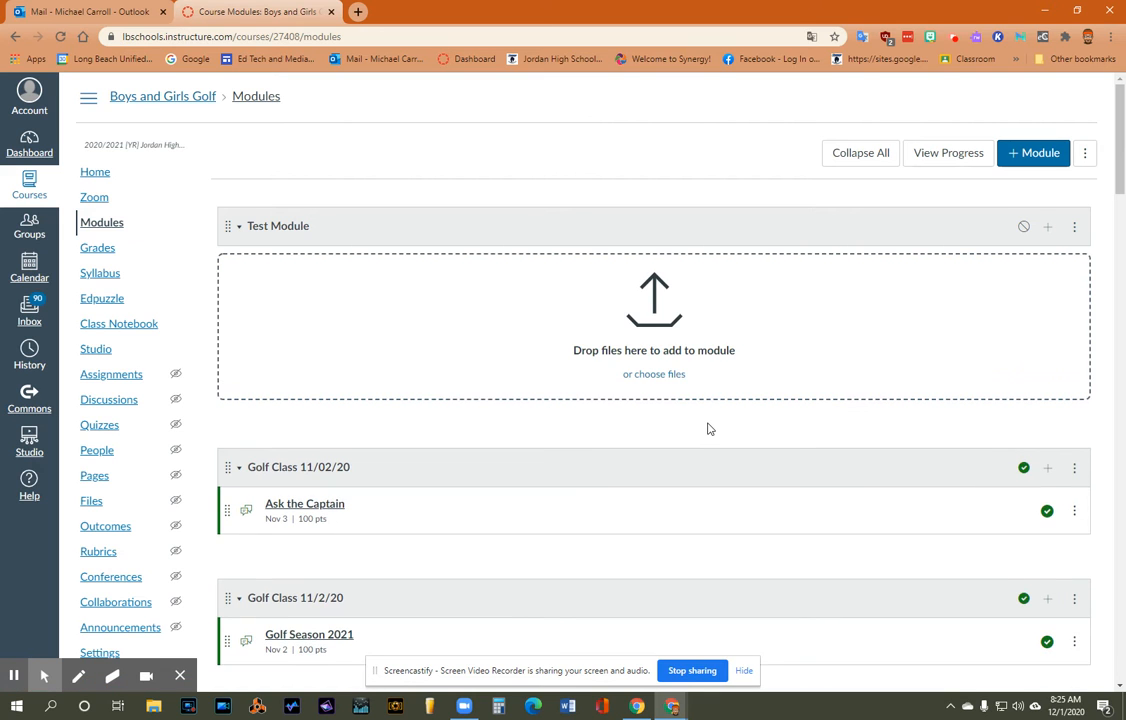
scroll(706, 427, down, 10)
scroll(704, 428, down, 20)
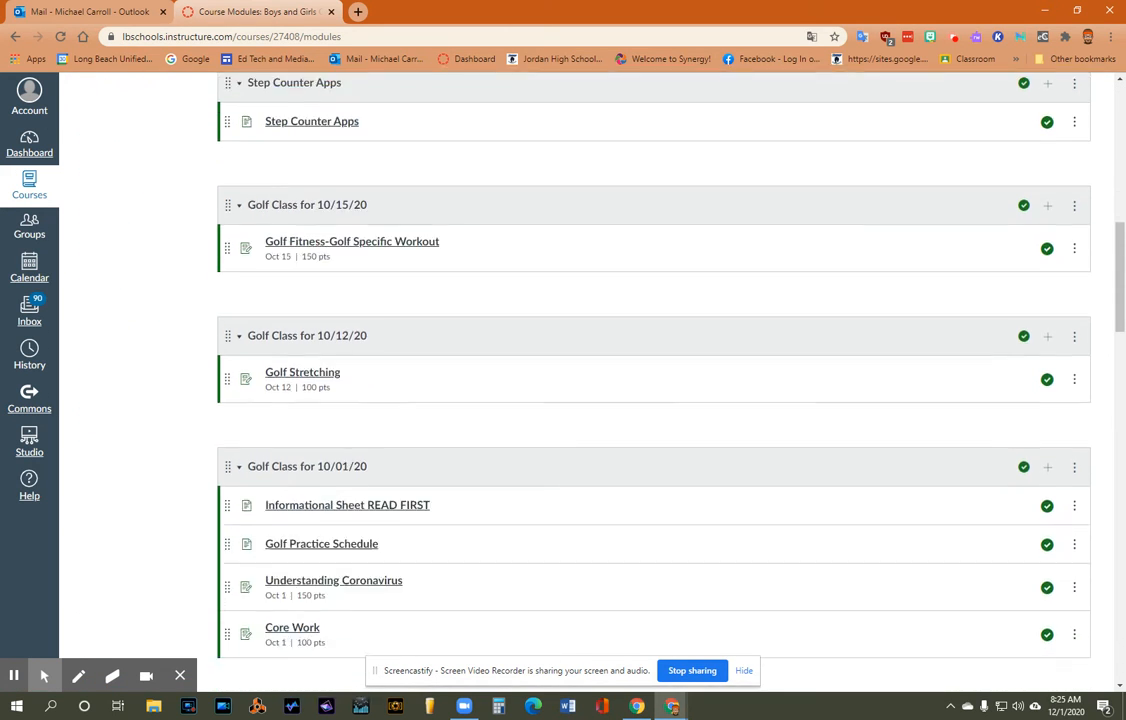
scroll(704, 430, down, 6)
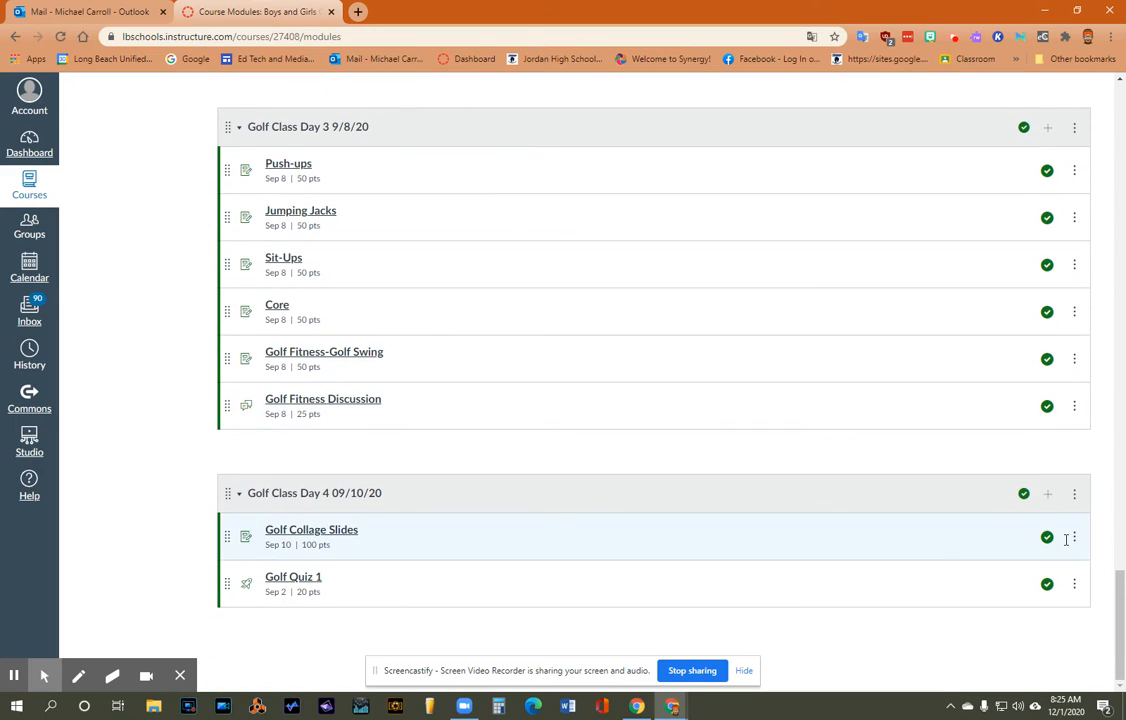
click(1121, 595)
drag(1122, 595, 1122, 612)
scroll(1120, 602, up, 20)
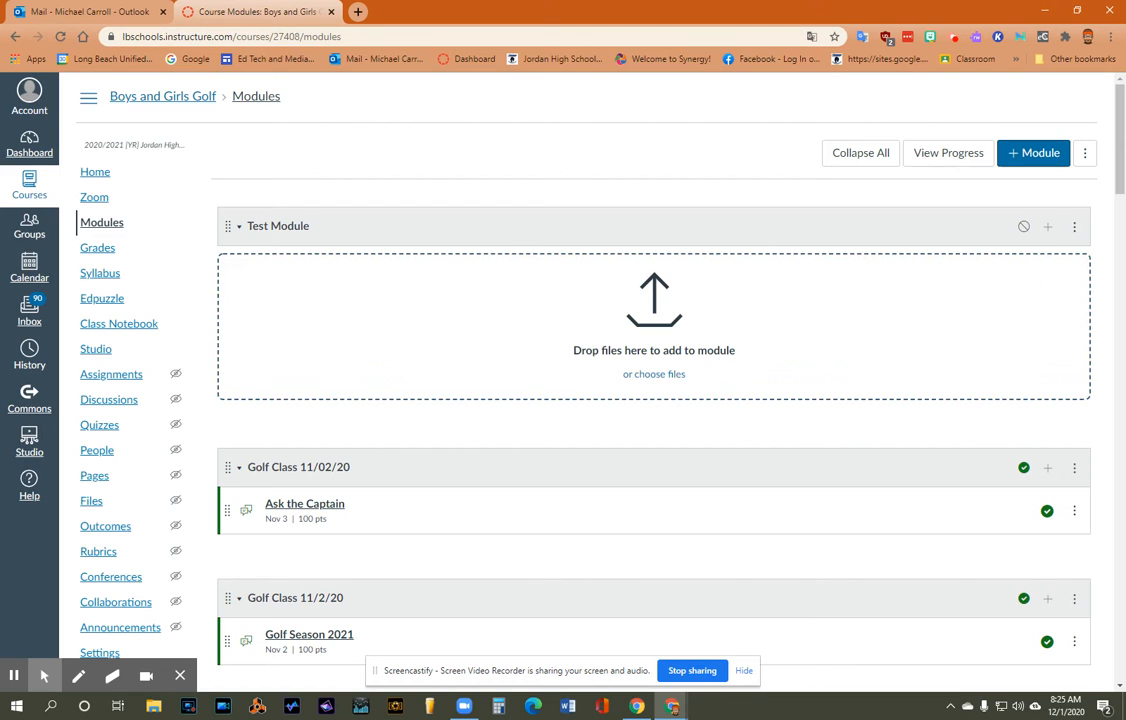
Add a new assignment named "Test Prereq" to Test Module without indentation.
click(1047, 226)
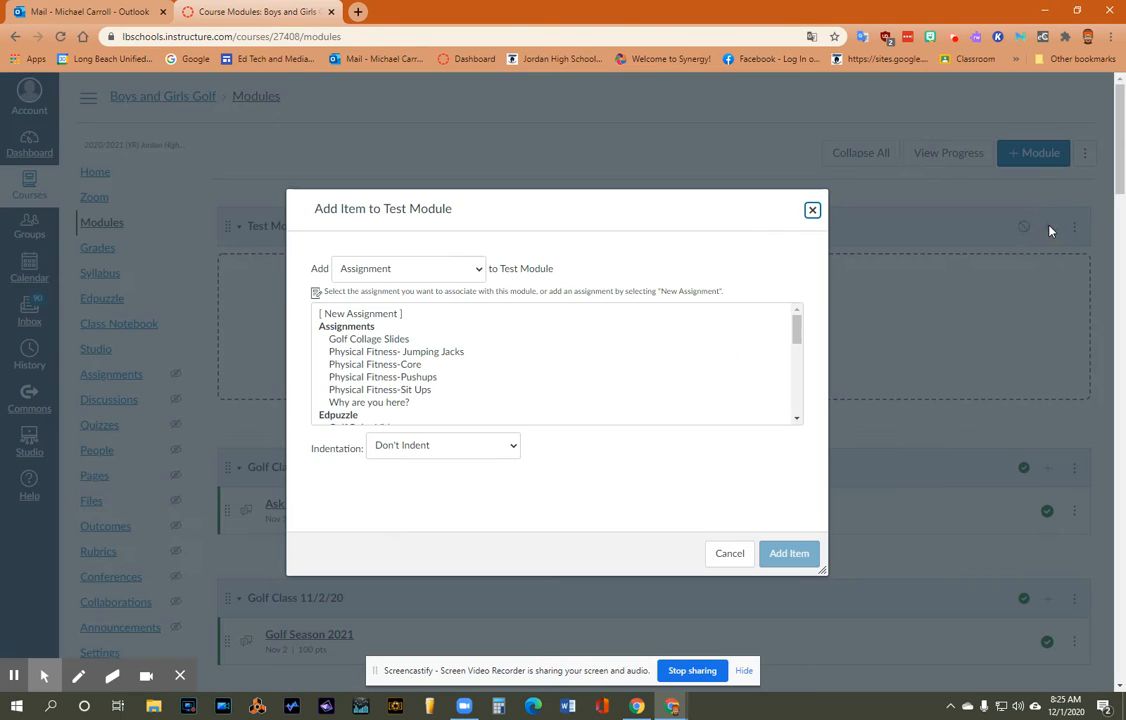
click(320, 315)
click(420, 450)
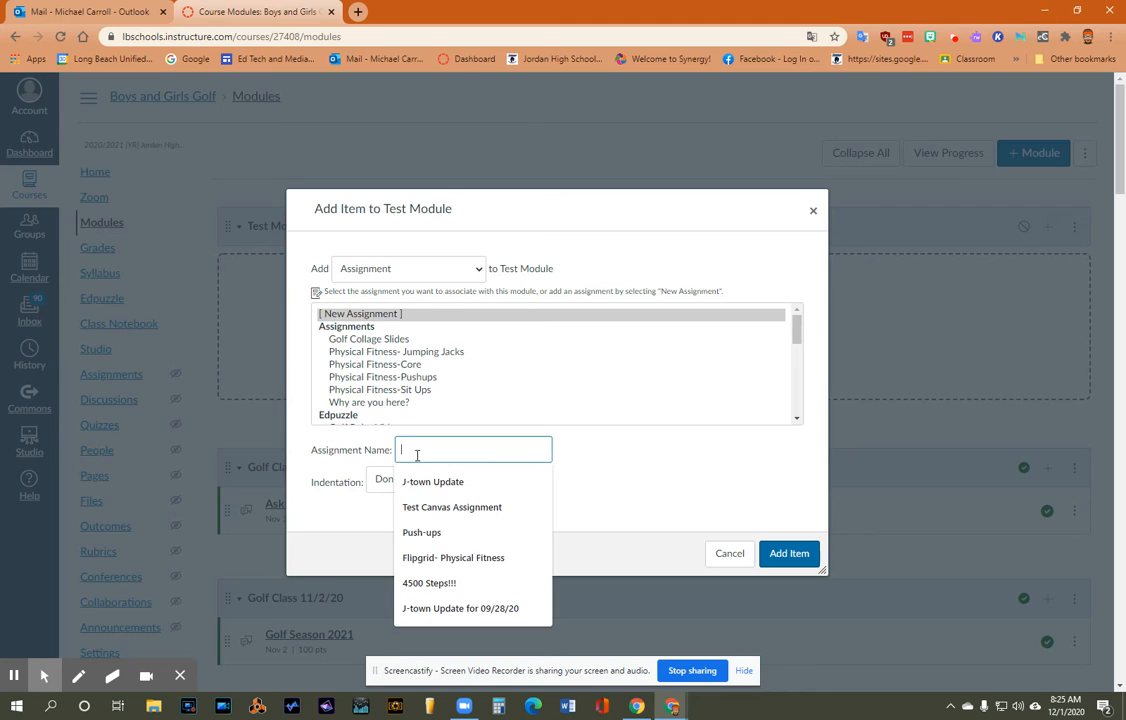
text(Test Pre)
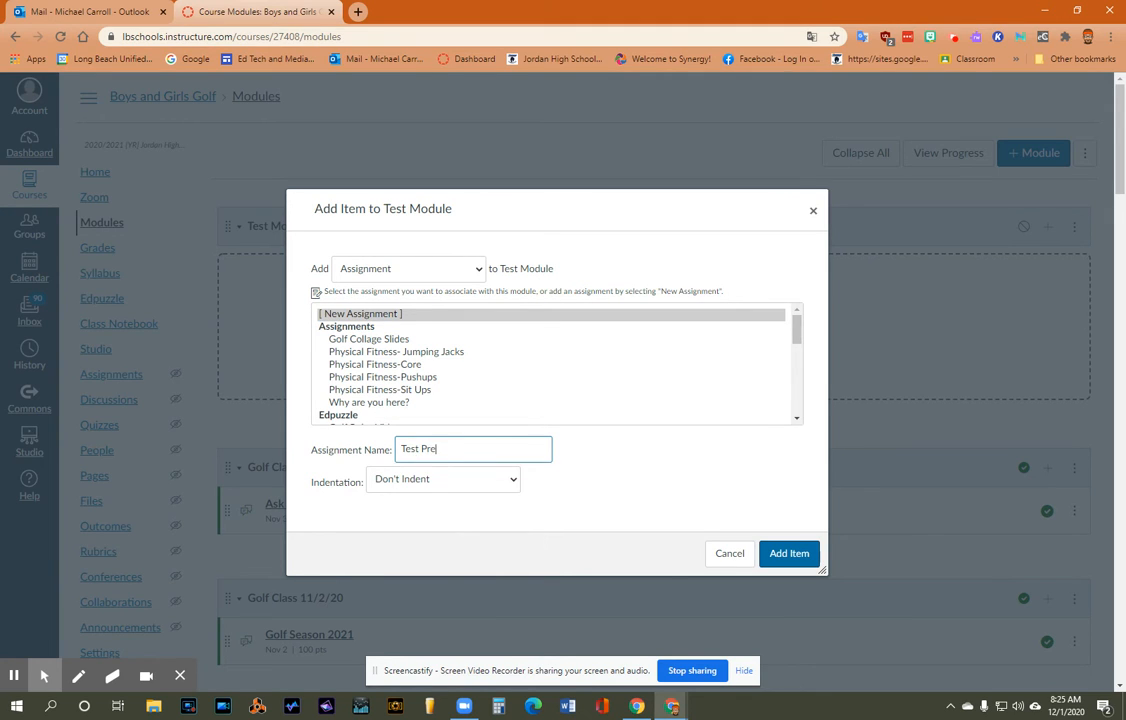
text(req)
click(767, 556)
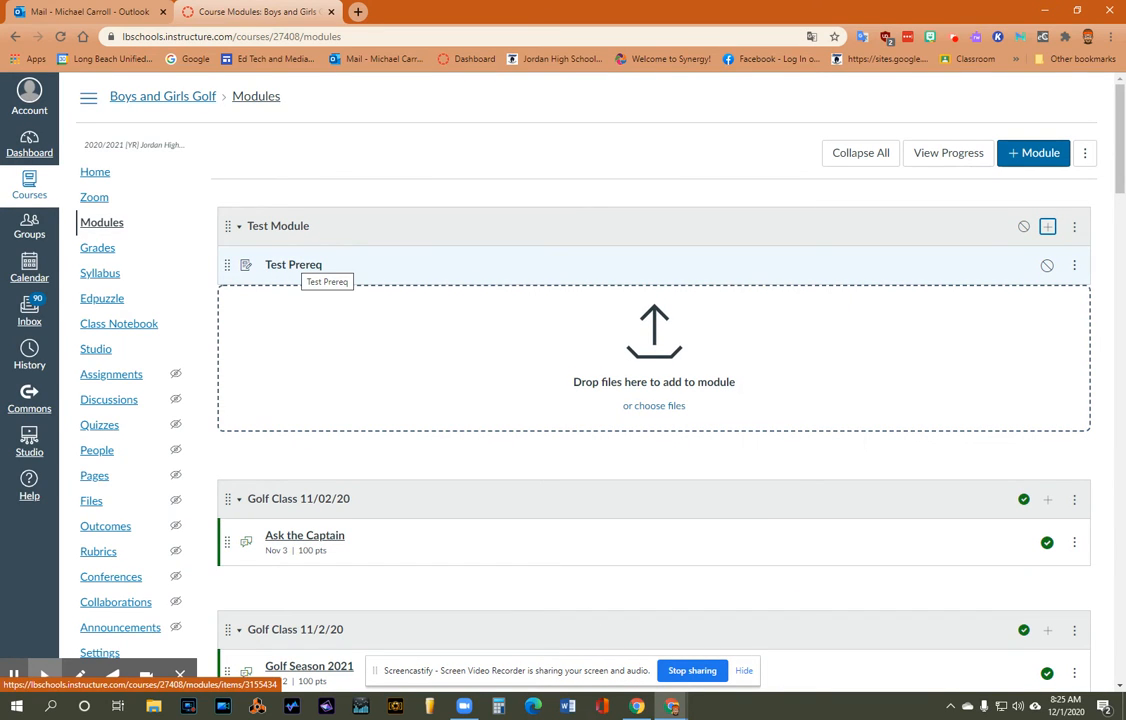
Open the Test Prereq assignment for editing and enter "Who is your favorite golfer?" as its description.
click(287, 266)
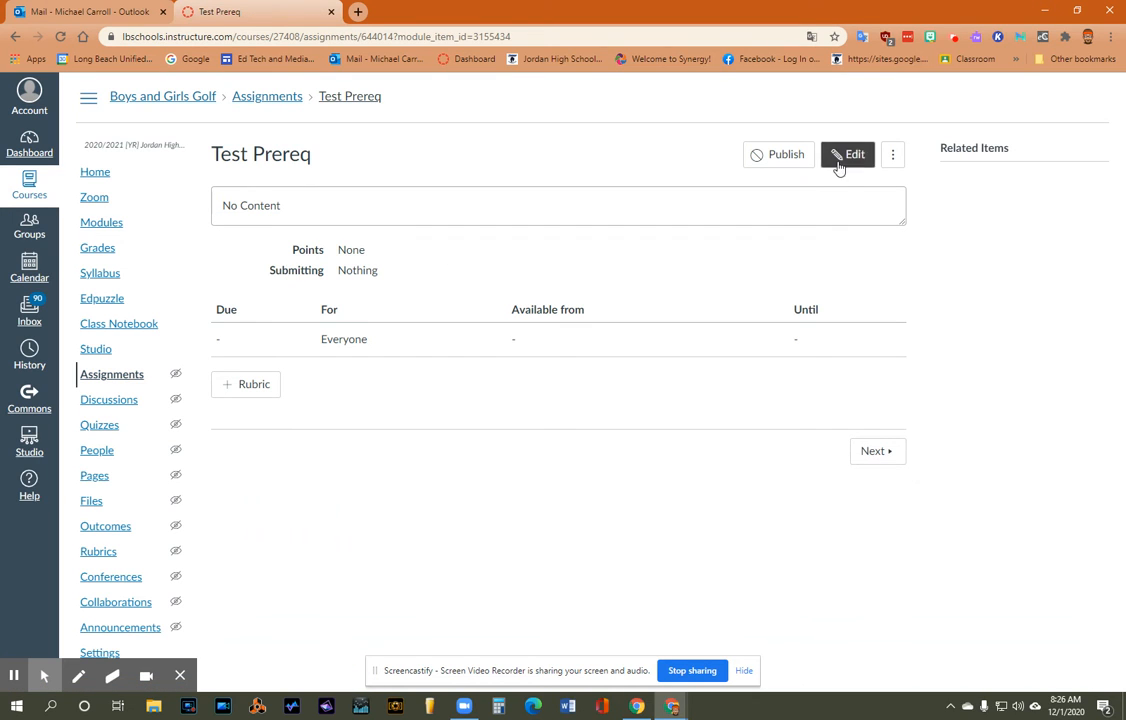
click(842, 159)
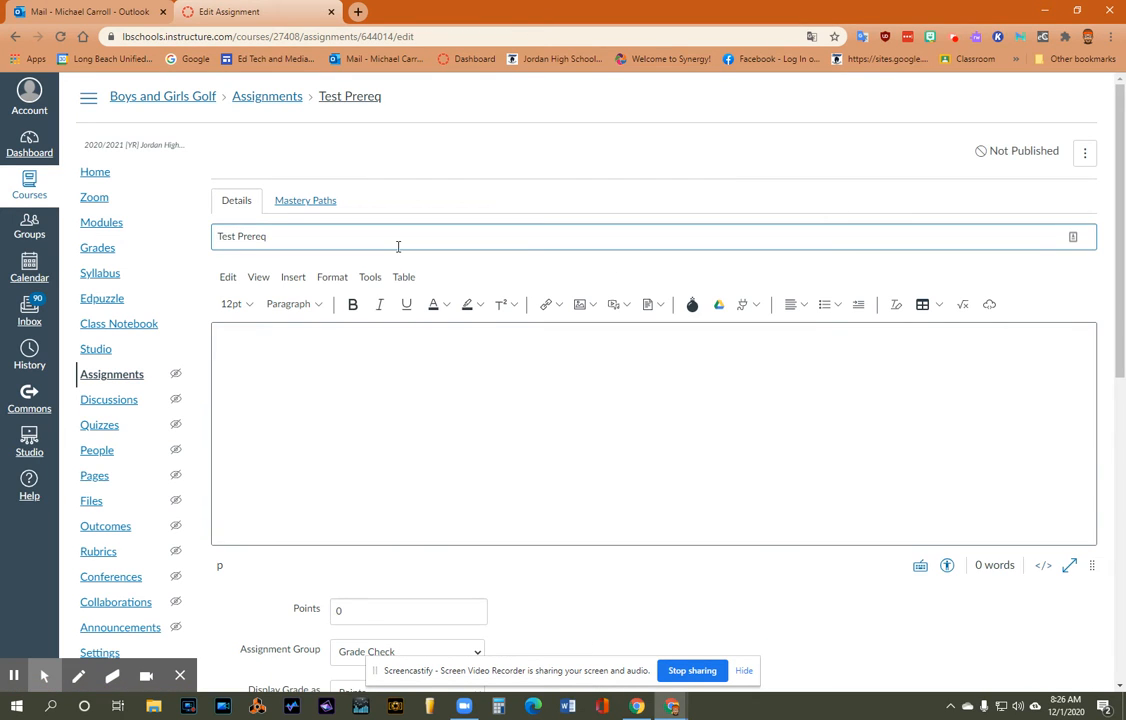
click(343, 352)
text(Who )
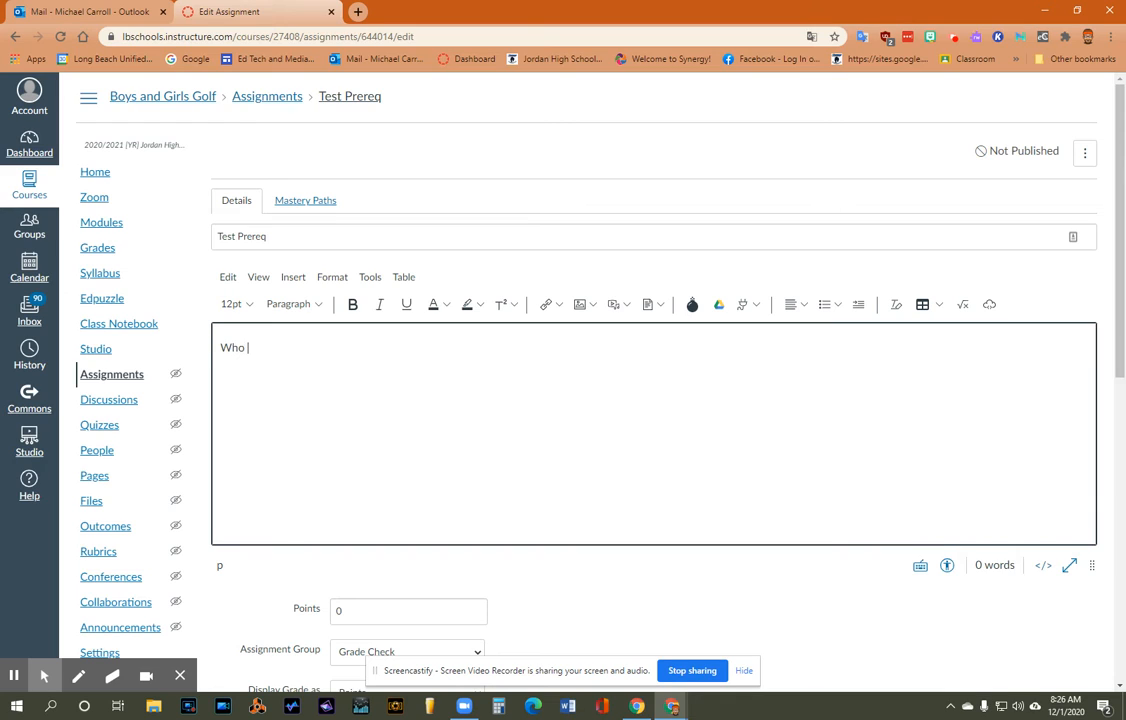
text(is your favorite golfer?)
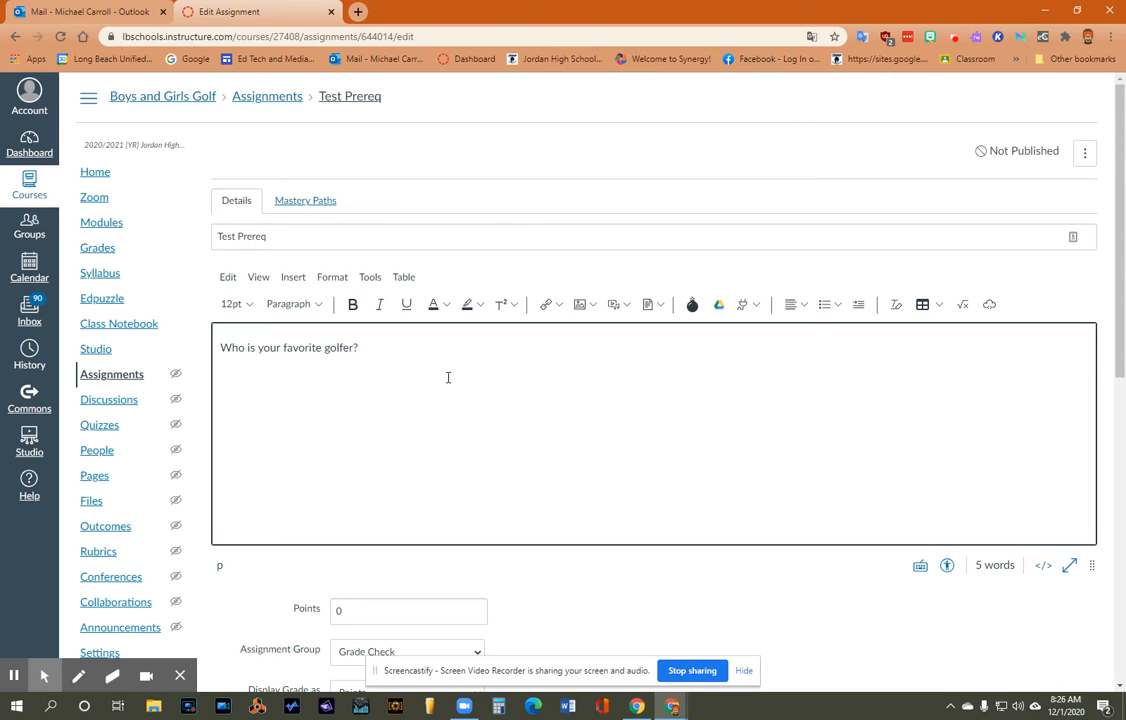
Set the assignment to 5 points with online text entry submission and save it without publishing.
scroll(448, 377, down, 3)
click(321, 333)
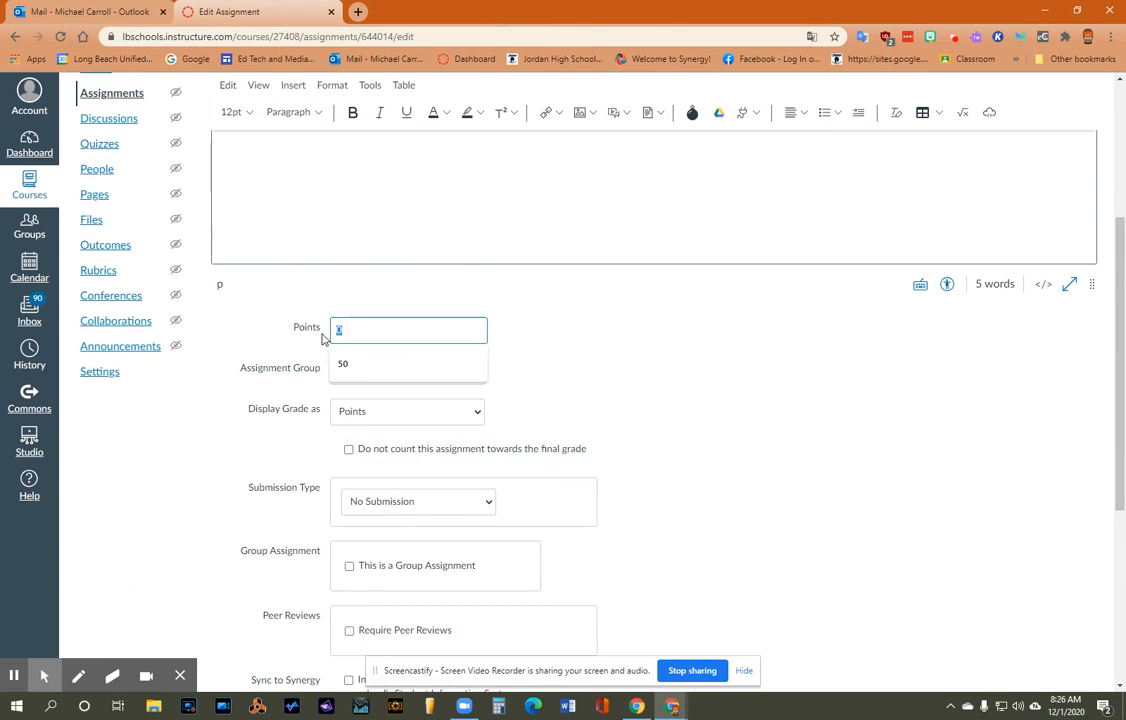
text(5)
click(472, 496)
click(410, 532)
scroll(452, 511, down, 1)
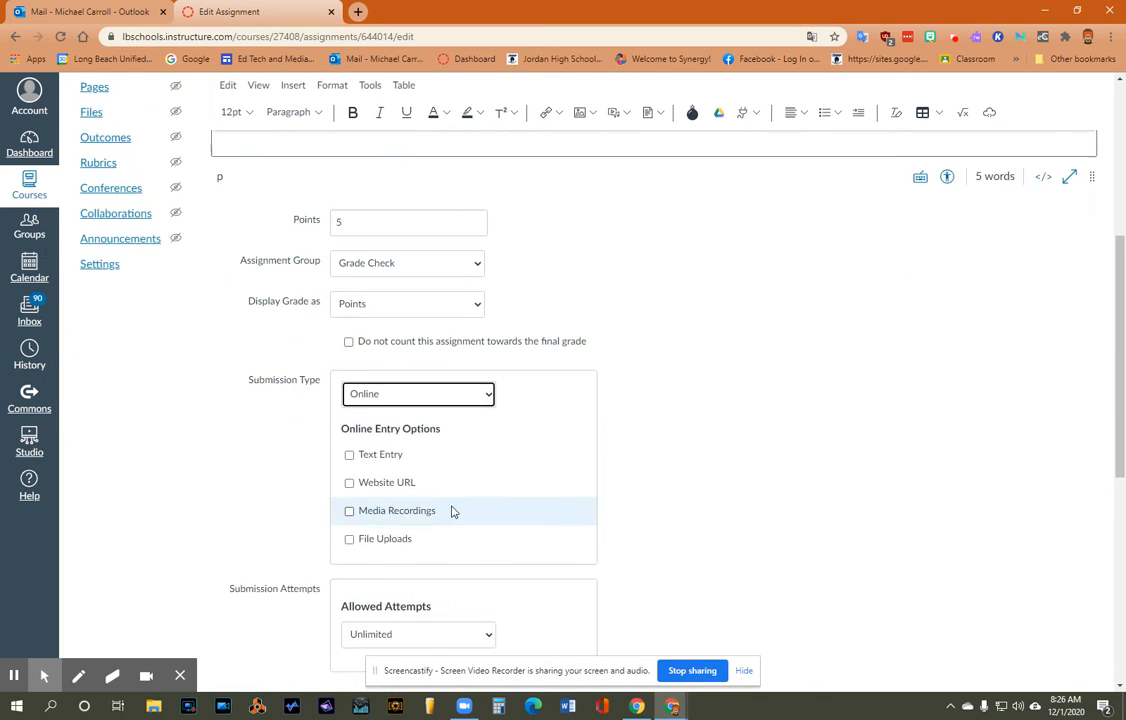
click(349, 424)
scroll(740, 470, down, 2)
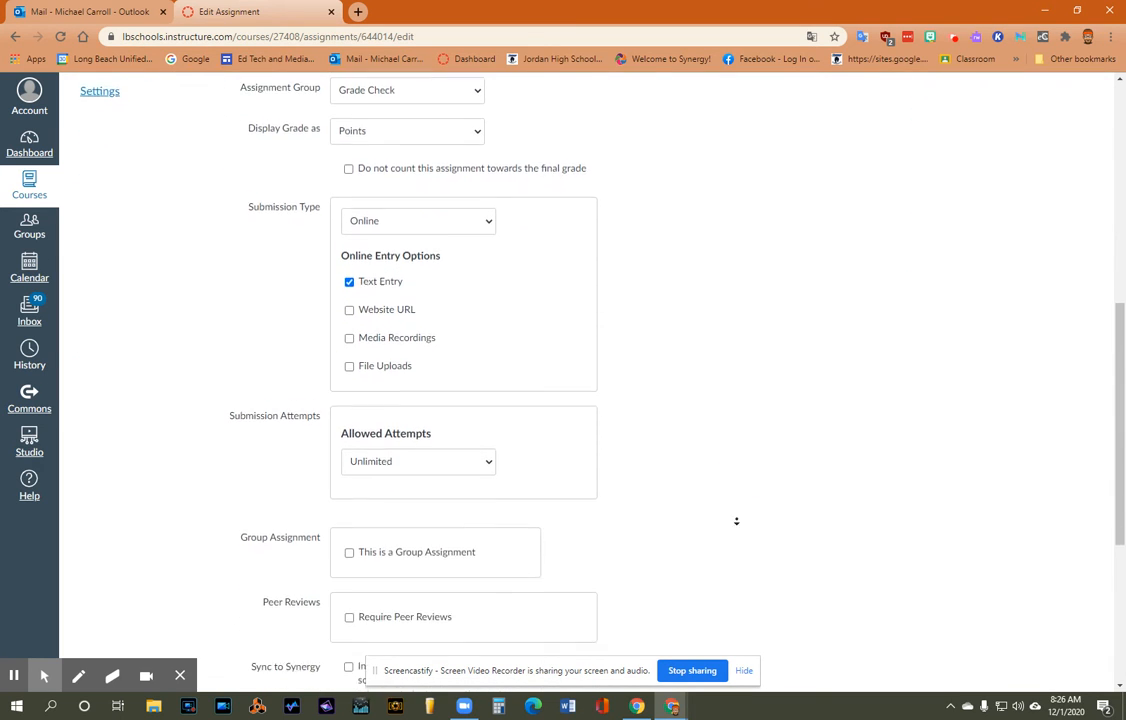
scroll(740, 540, down, 3)
click(1067, 628)
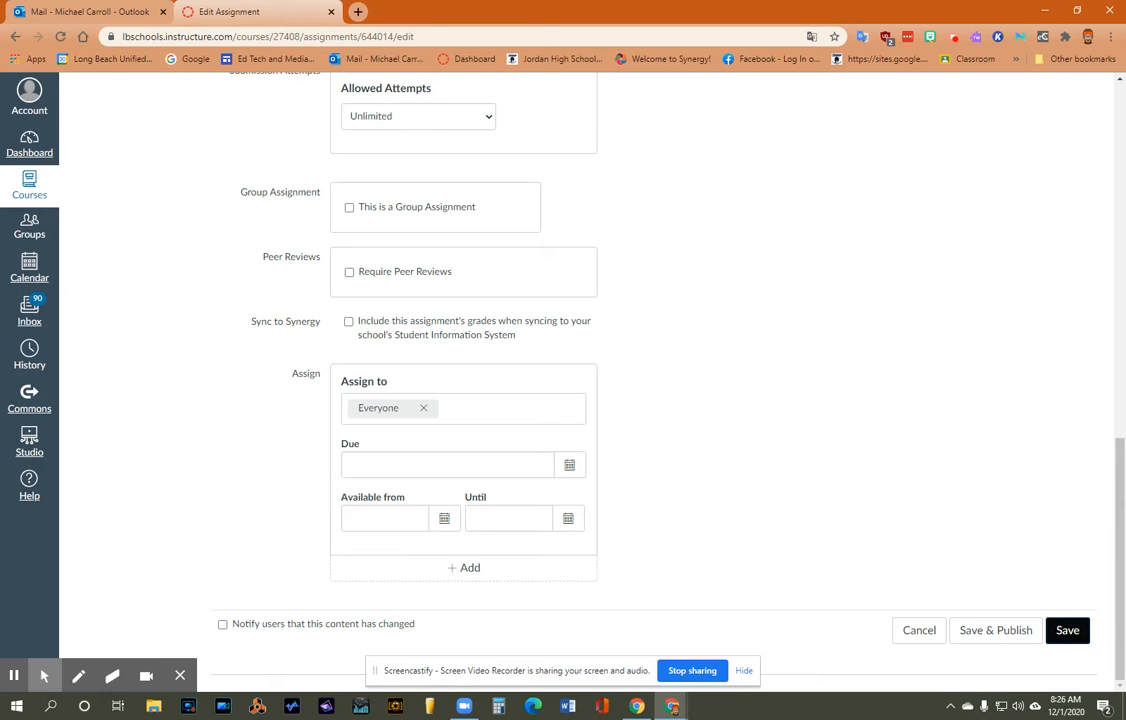
click(1066, 629)
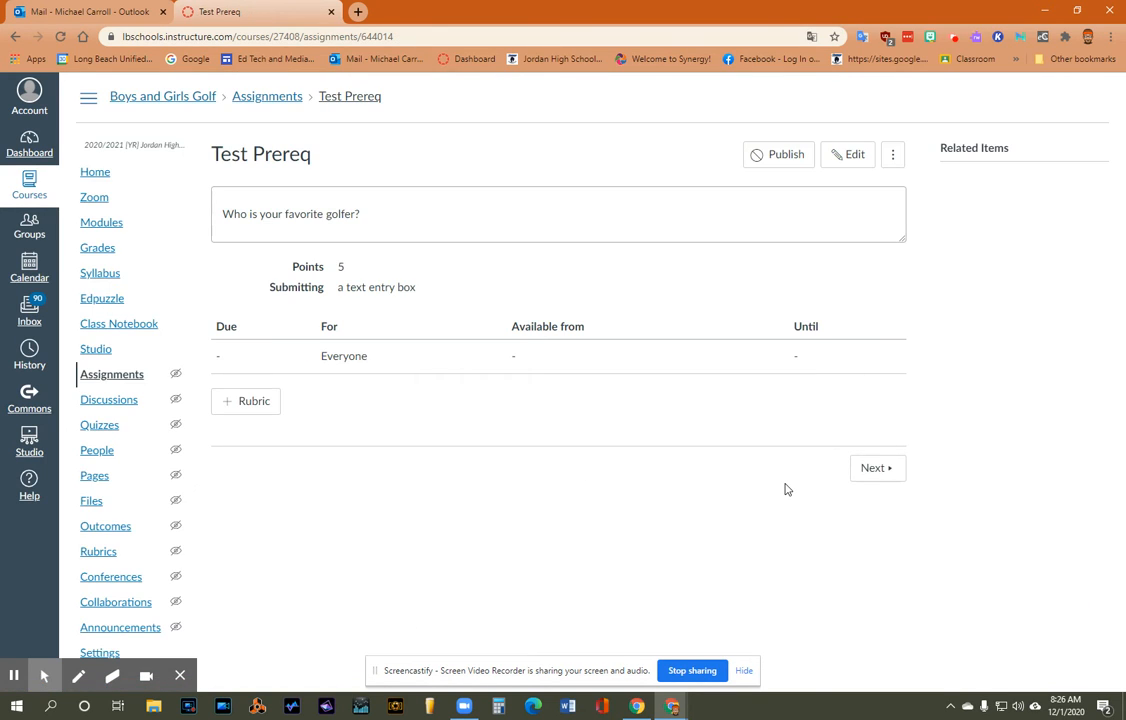
Return to the course modules and add a new discussion topic named "Test q Prereq" to Test Module.
click(103, 223)
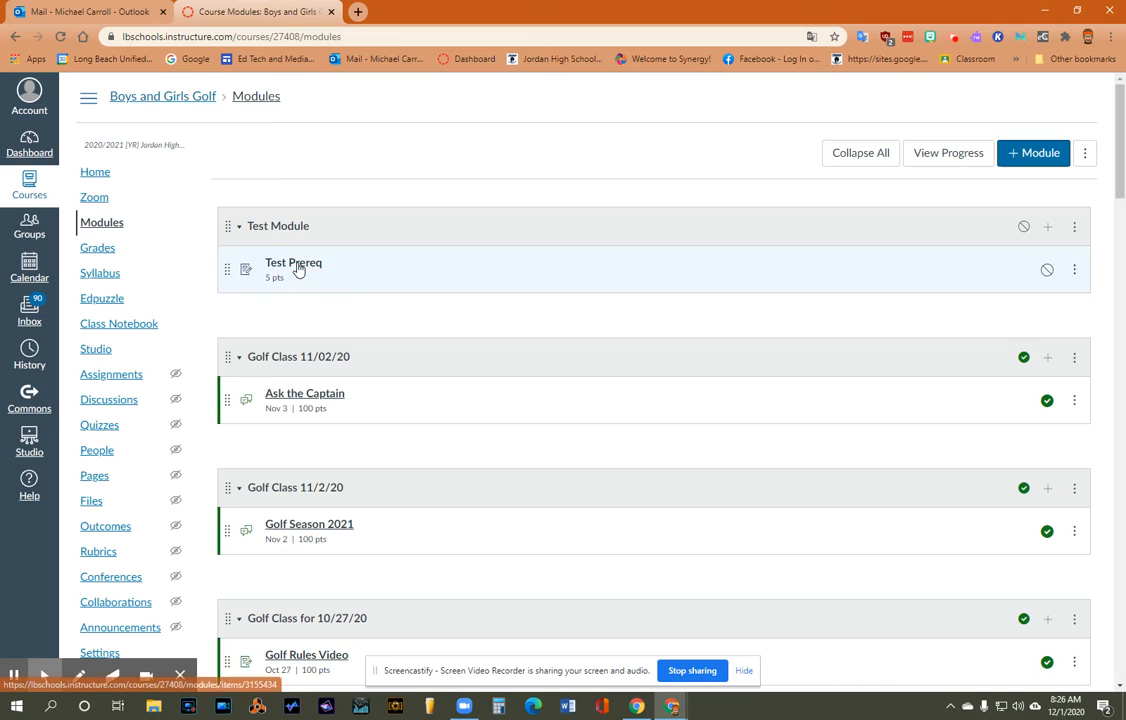
click(1049, 228)
scroll(447, 392, down, 3)
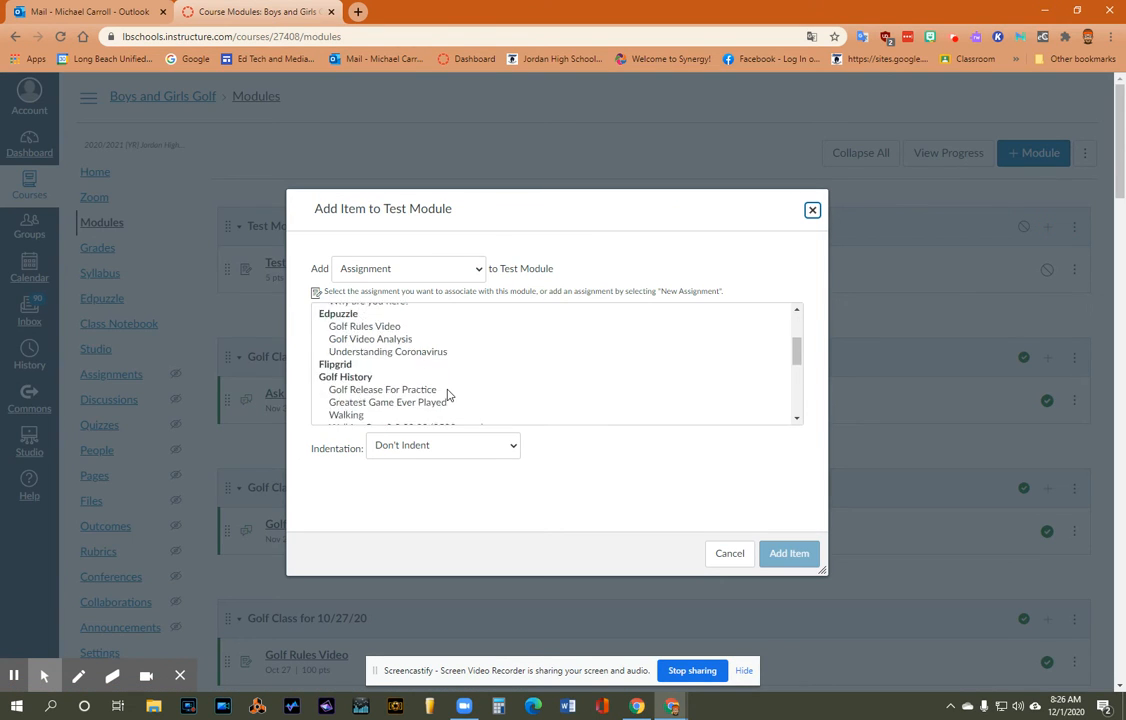
click(440, 270)
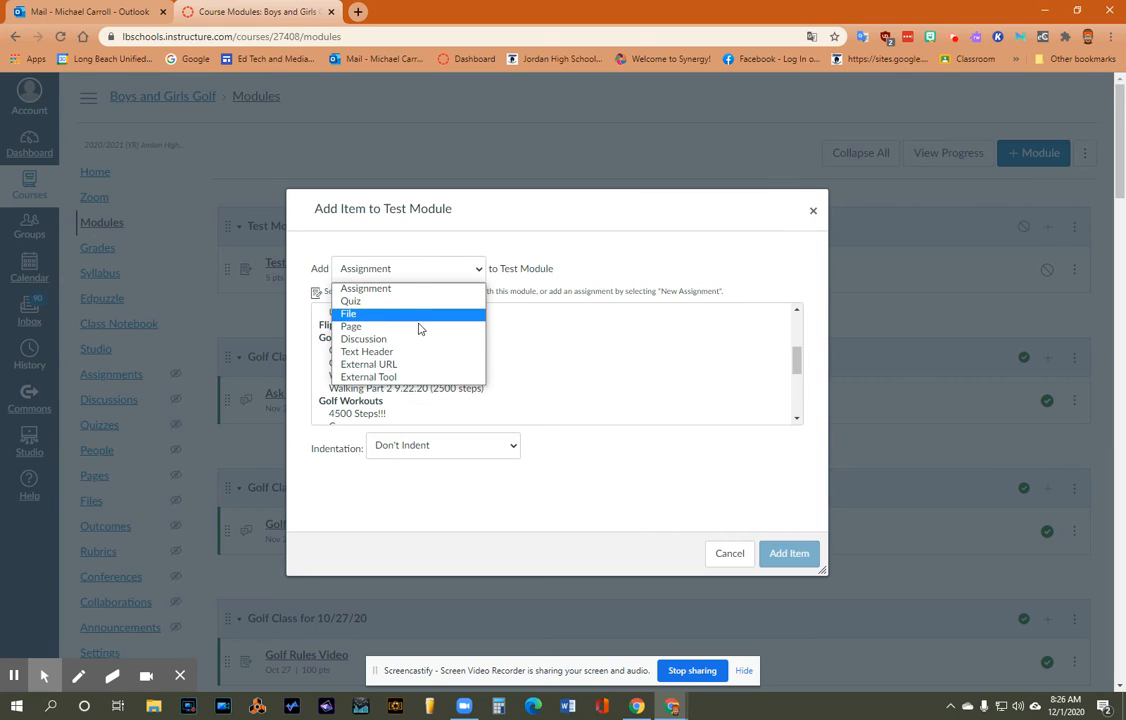
click(418, 341)
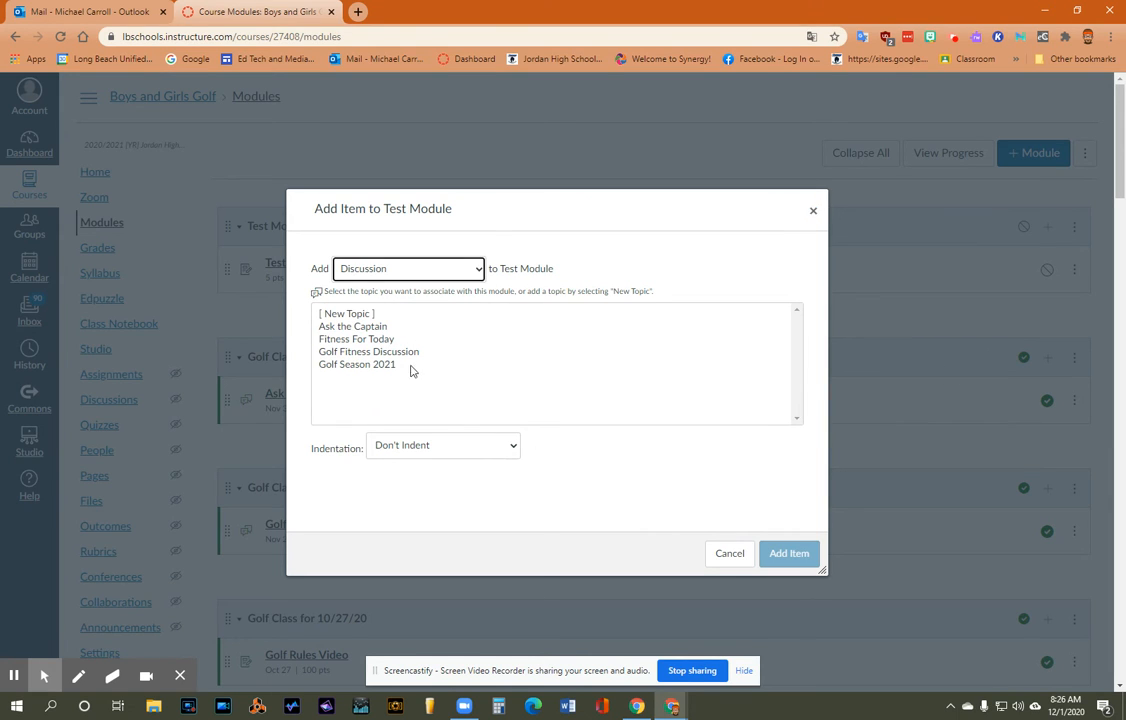
click(366, 318)
click(445, 452)
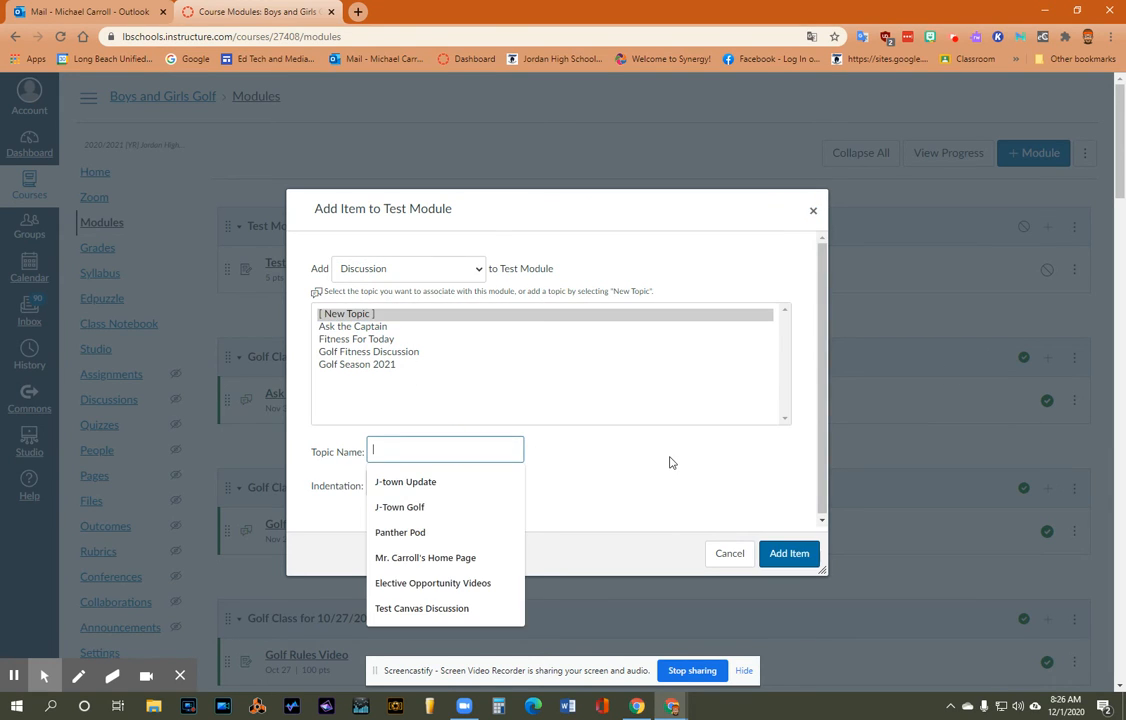
text(Test)
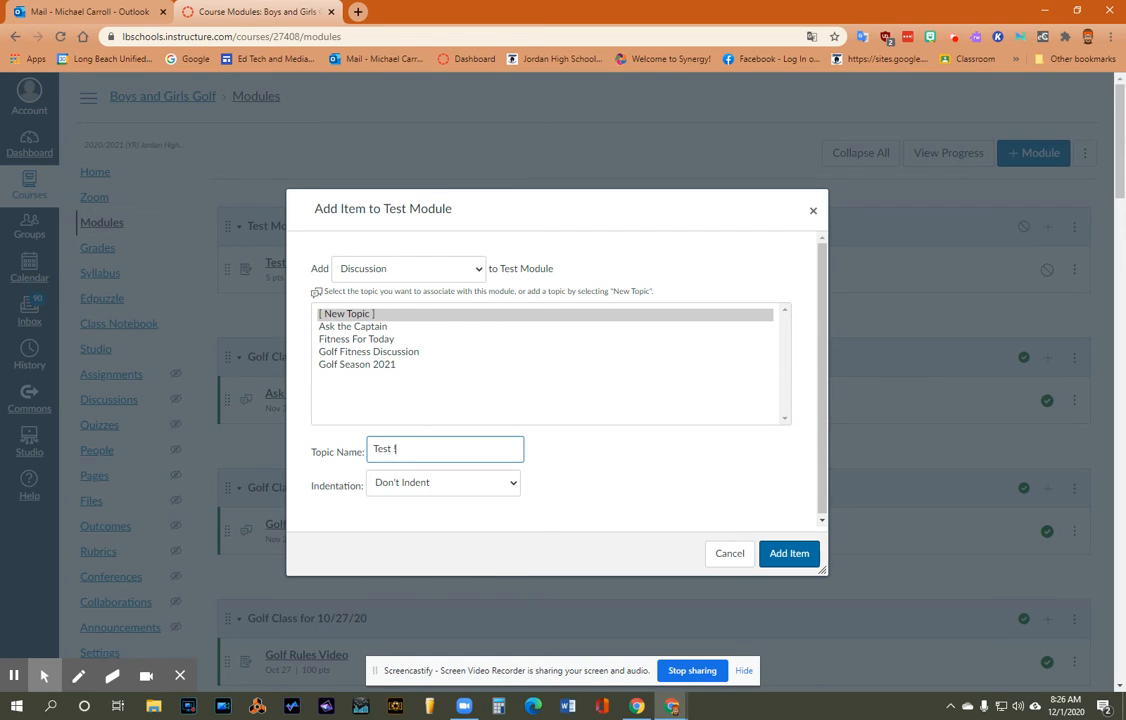
text( q Prereq)
click(793, 558)
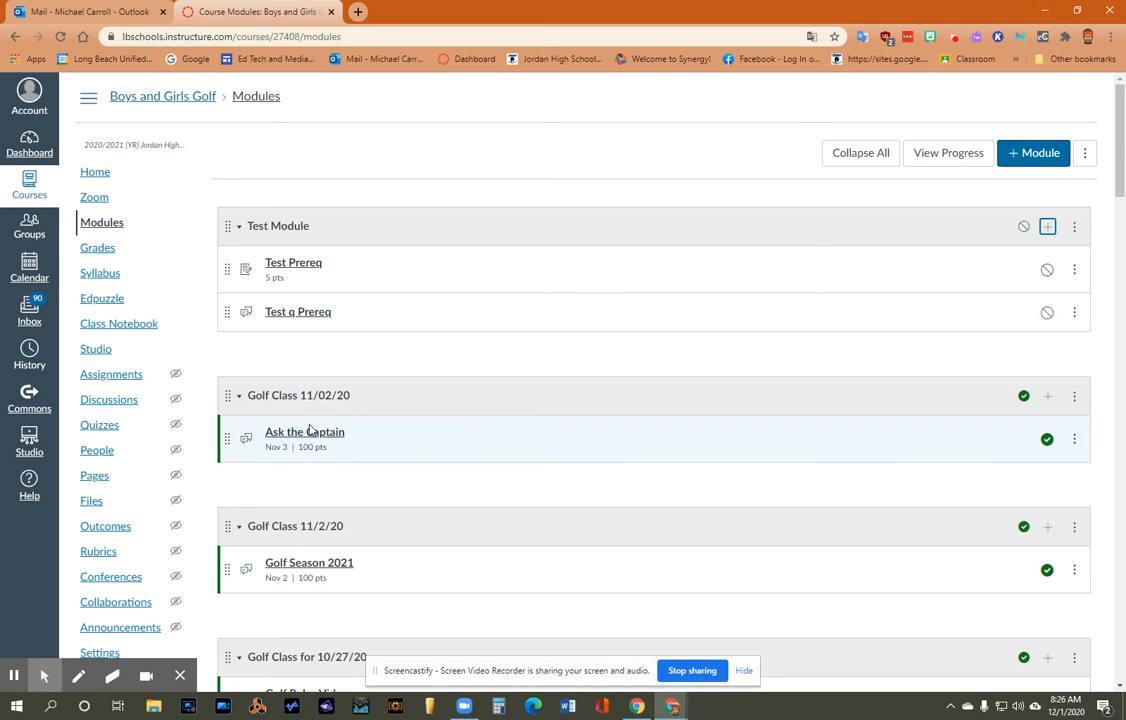
Move the Golf Class 11/02/20 module above Test Module and choose it as Test Module's prerequisite.
drag(227, 395, 216, 240)
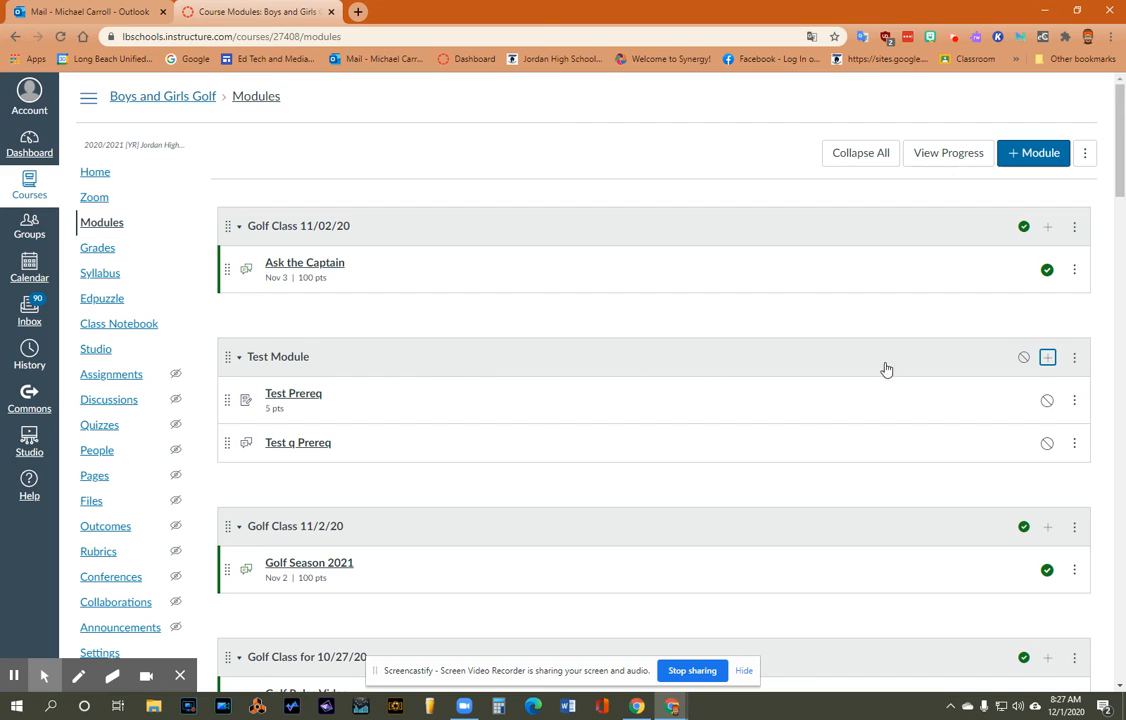
click(1074, 358)
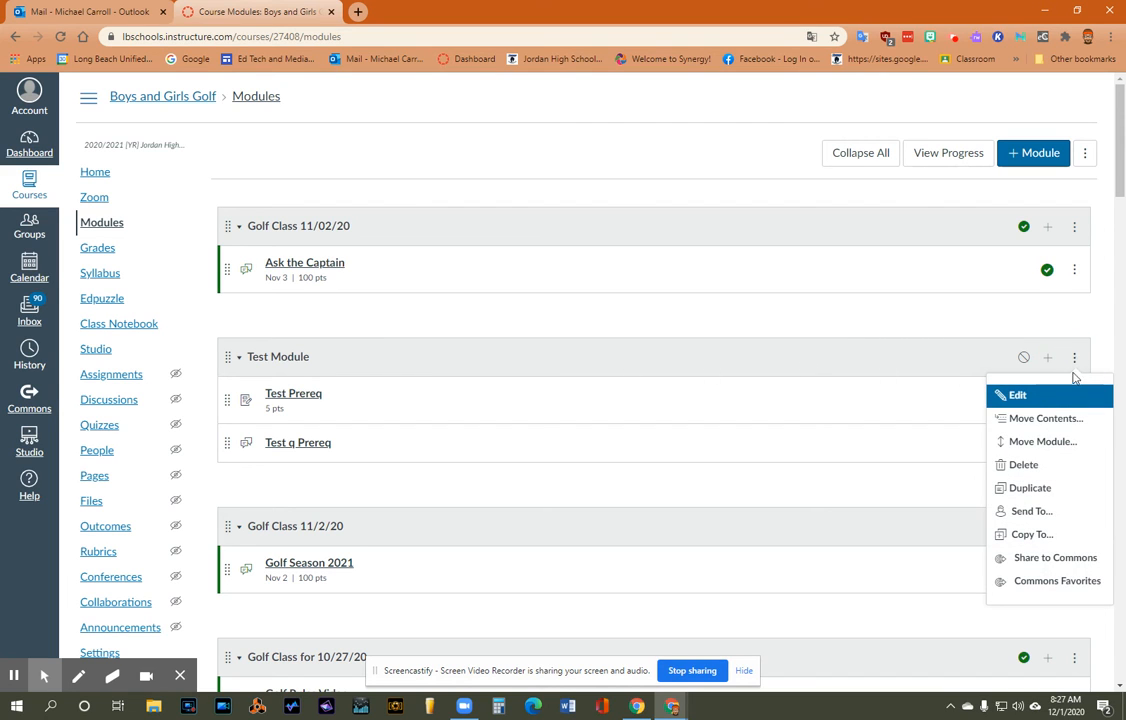
click(1016, 398)
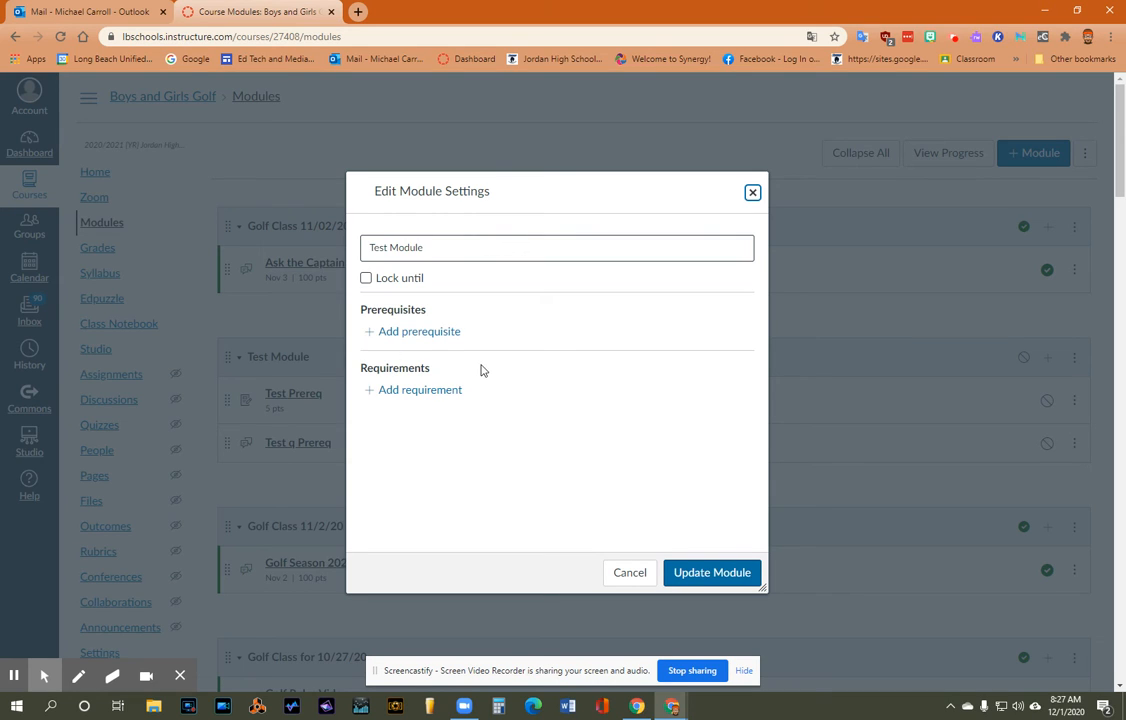
click(395, 332)
click(452, 343)
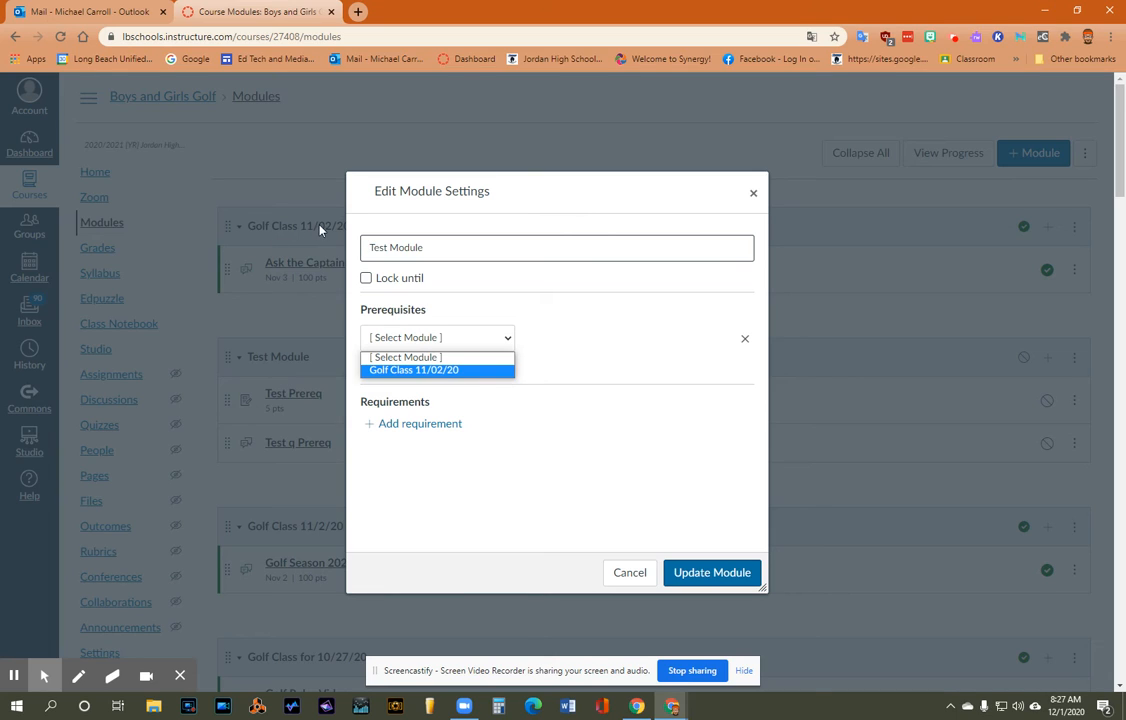
click(457, 372)
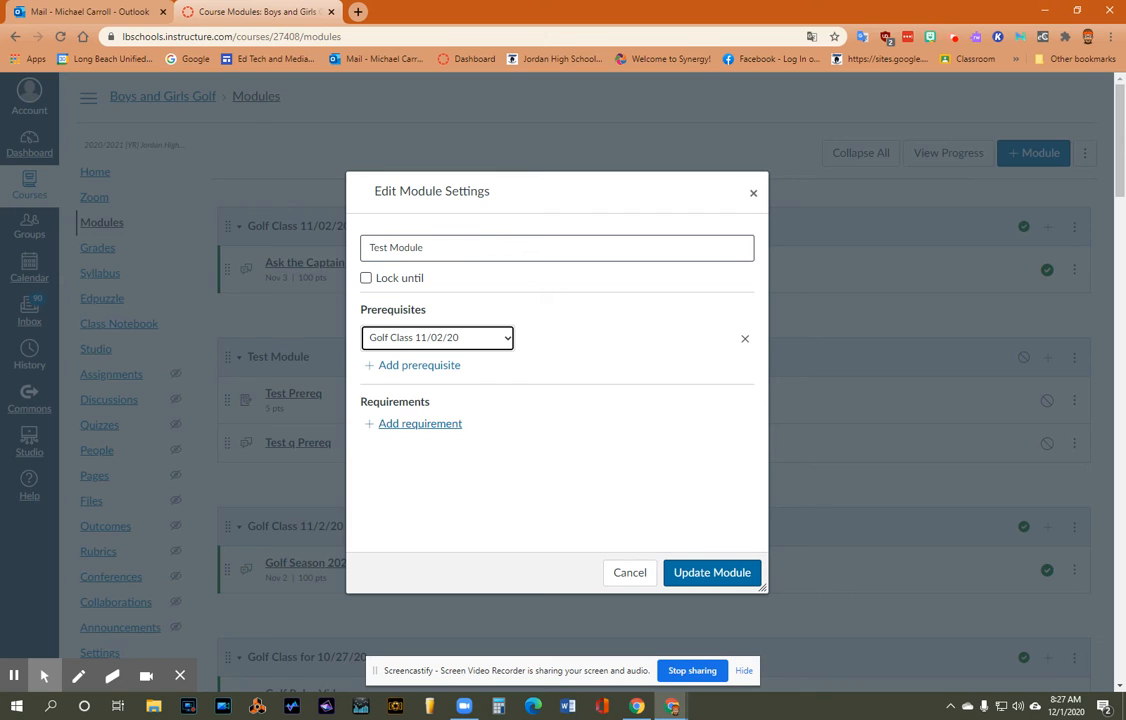
Require students to view the Test Prereq item, enforce sequential order for the requirements, and update Test Module.
click(412, 425)
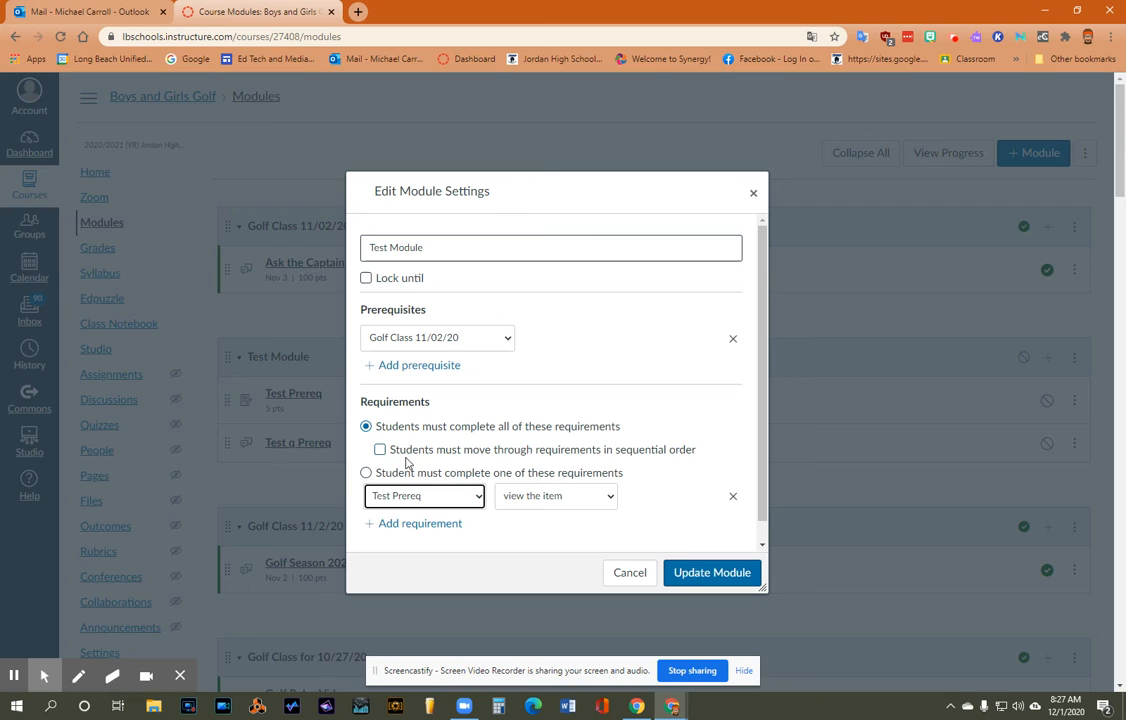
click(379, 450)
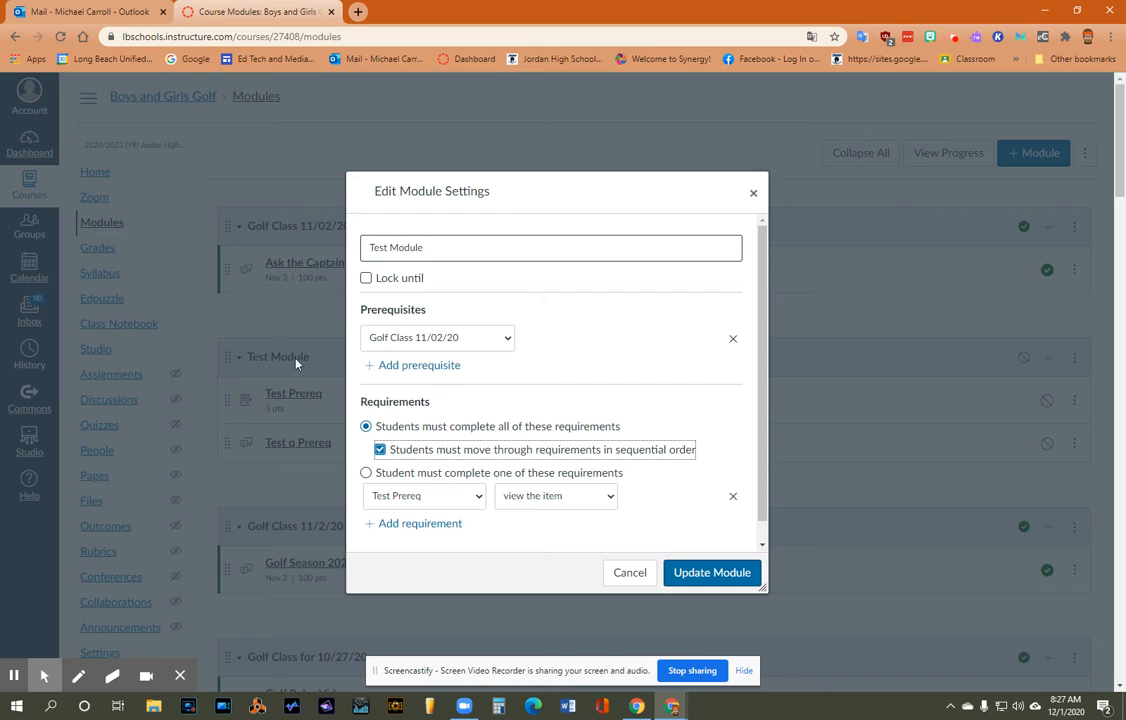
click(695, 575)
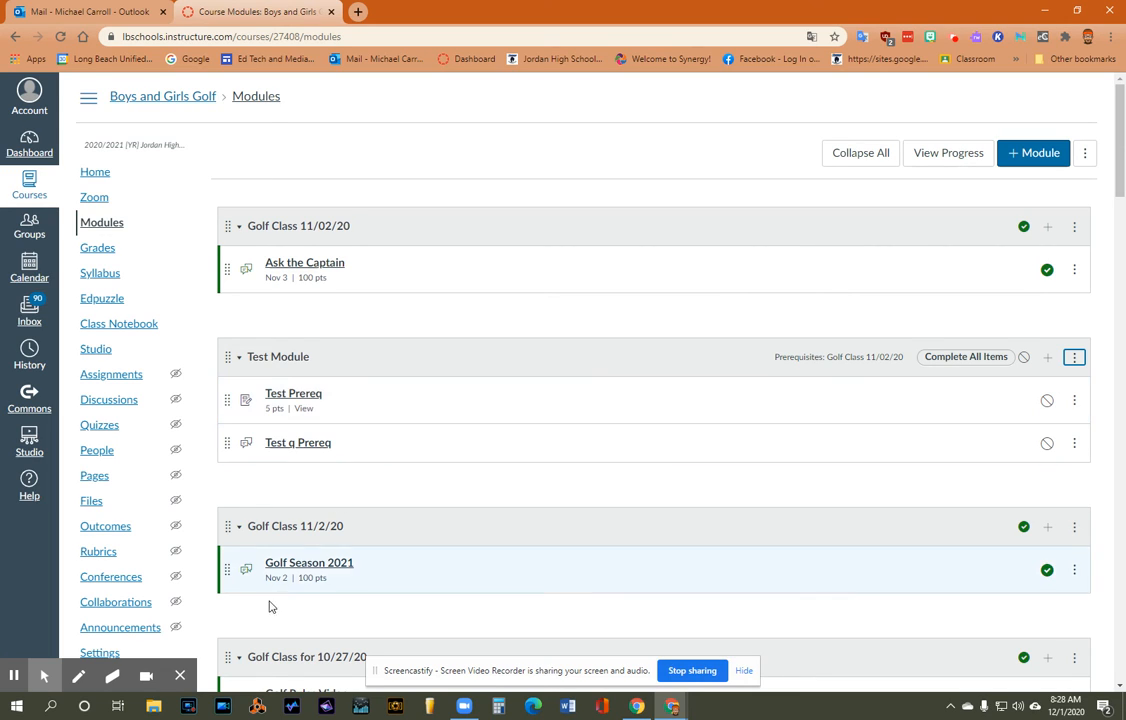
Move the Golf Class for 10/27/20 module above the Golf Class 11/02/20 module.
drag(228, 660, 240, 222)
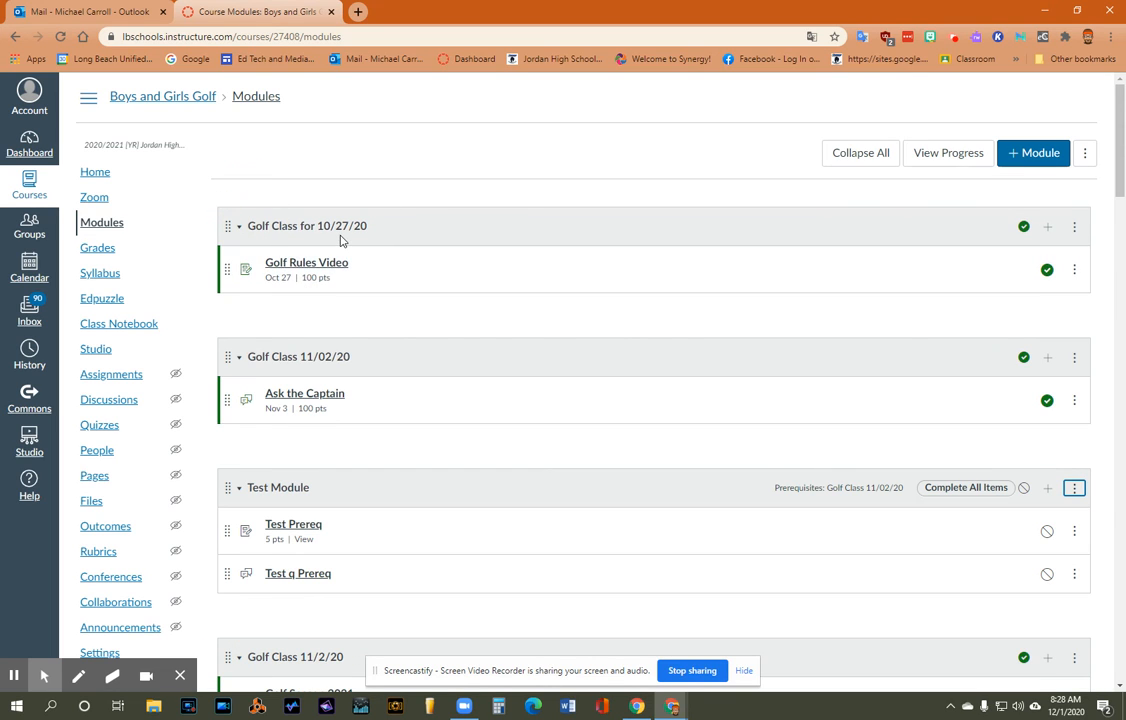
Examine which modules are offered as prerequisites in Test Module's settings, and close the settings without changing anything.
click(1073, 489)
click(1010, 527)
click(415, 490)
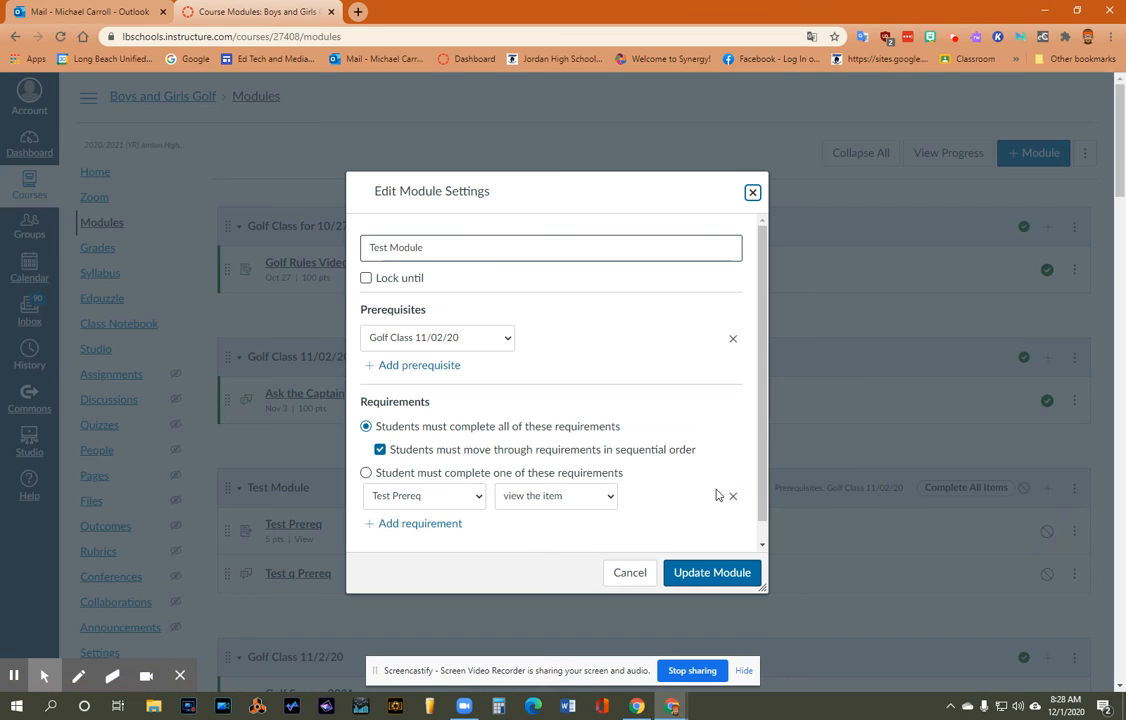
click(506, 347)
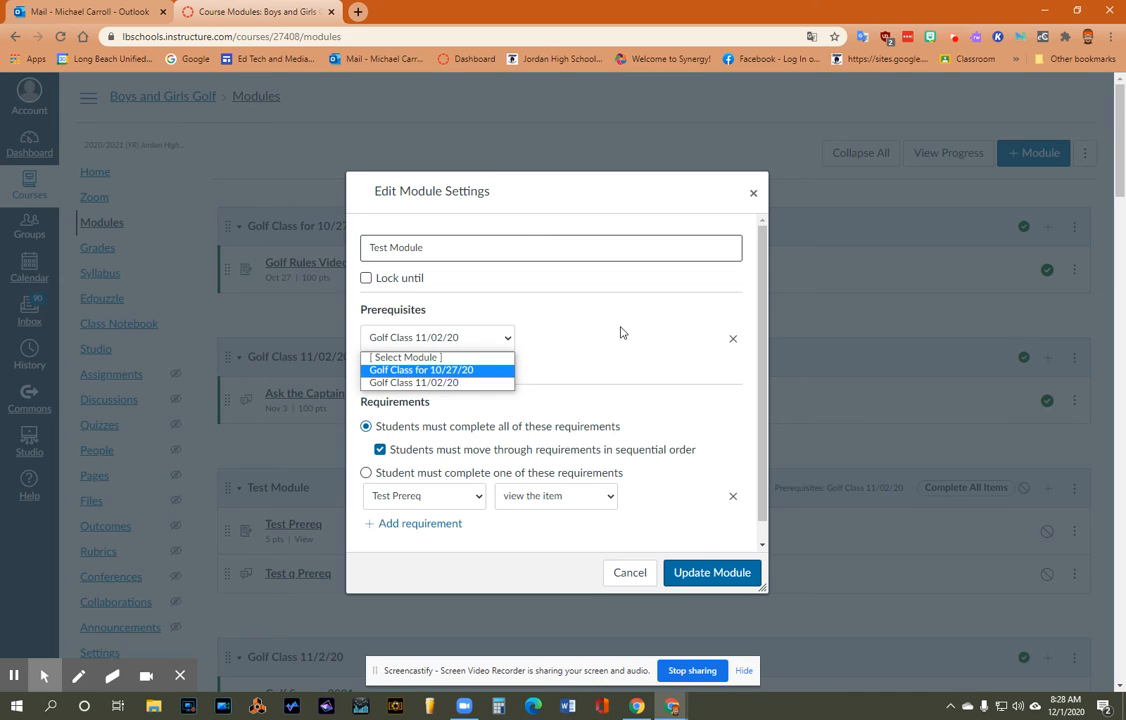
click(549, 292)
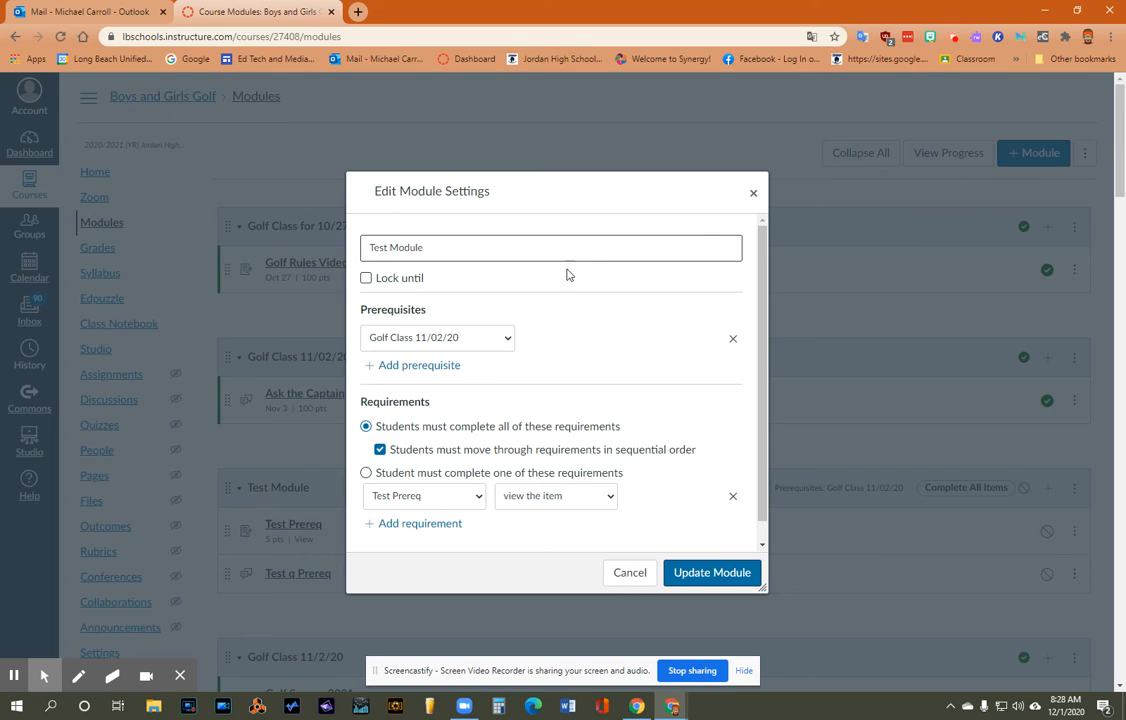
click(753, 192)
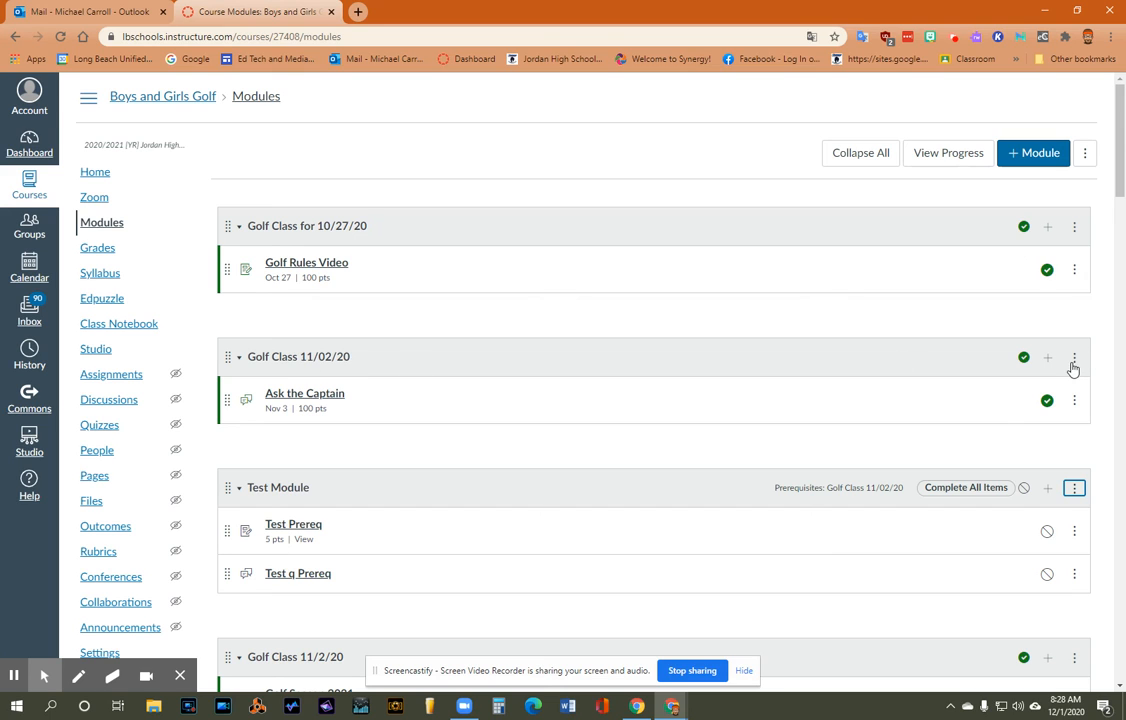
Make Golf Class for 10/27/20 the prerequisite of the Golf Class 11/02/20 module and let students continue without re-locking modules.
click(1074, 358)
click(1022, 398)
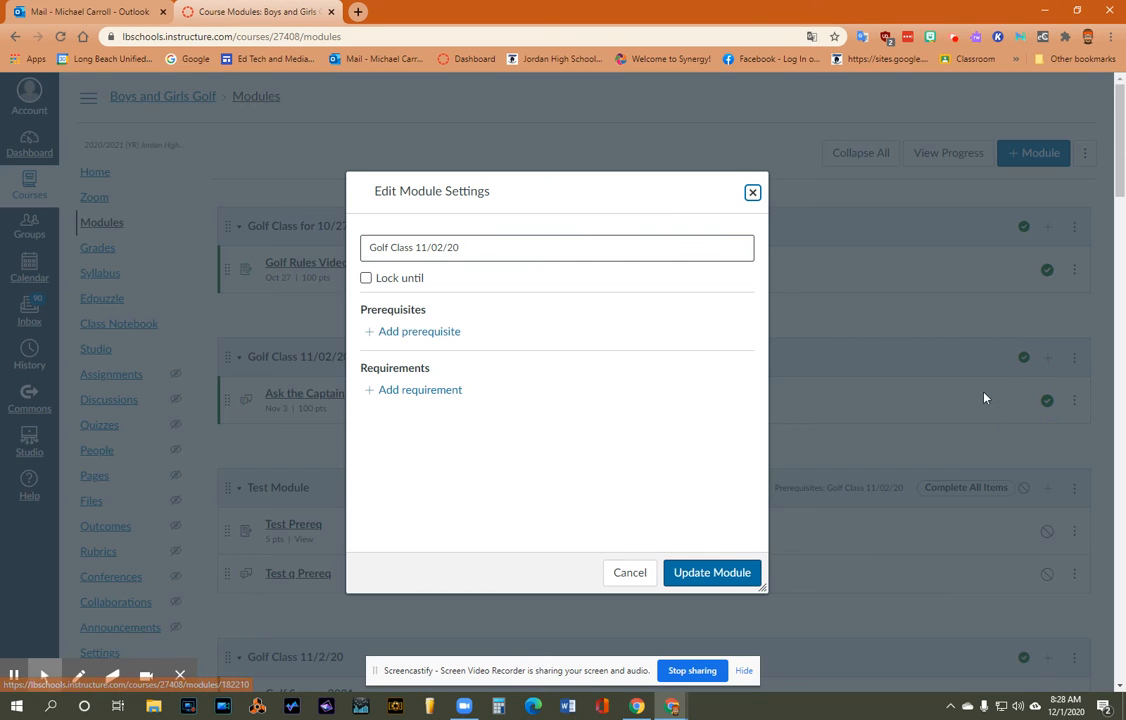
click(435, 332)
click(440, 340)
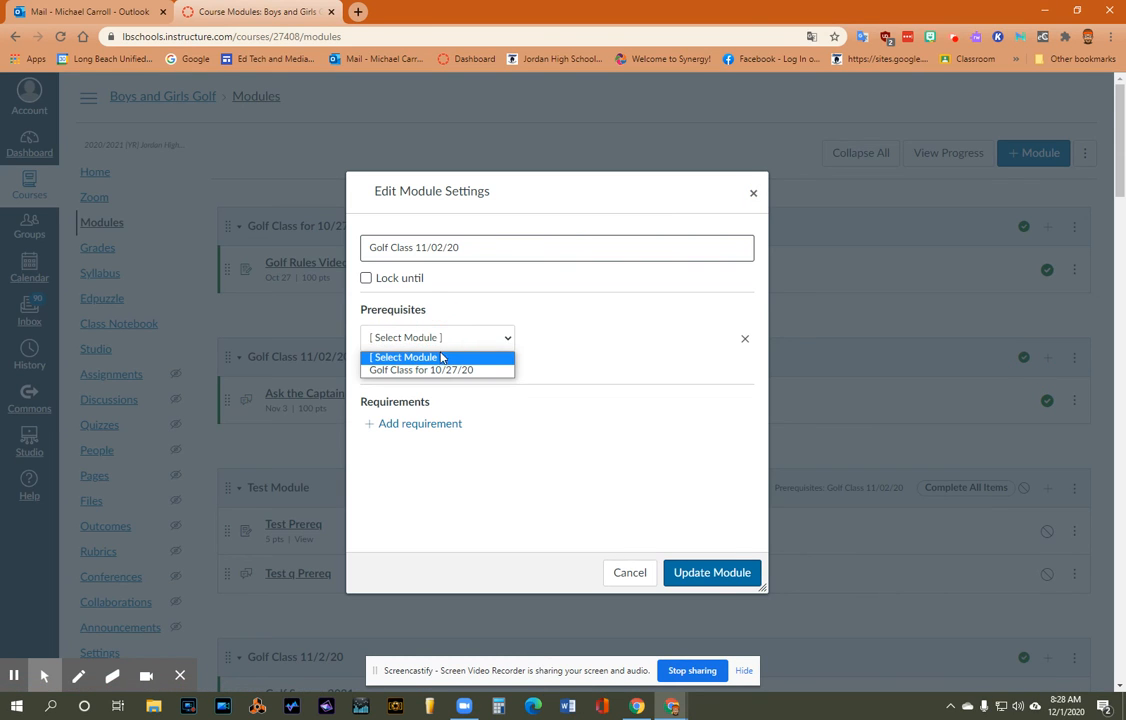
click(438, 370)
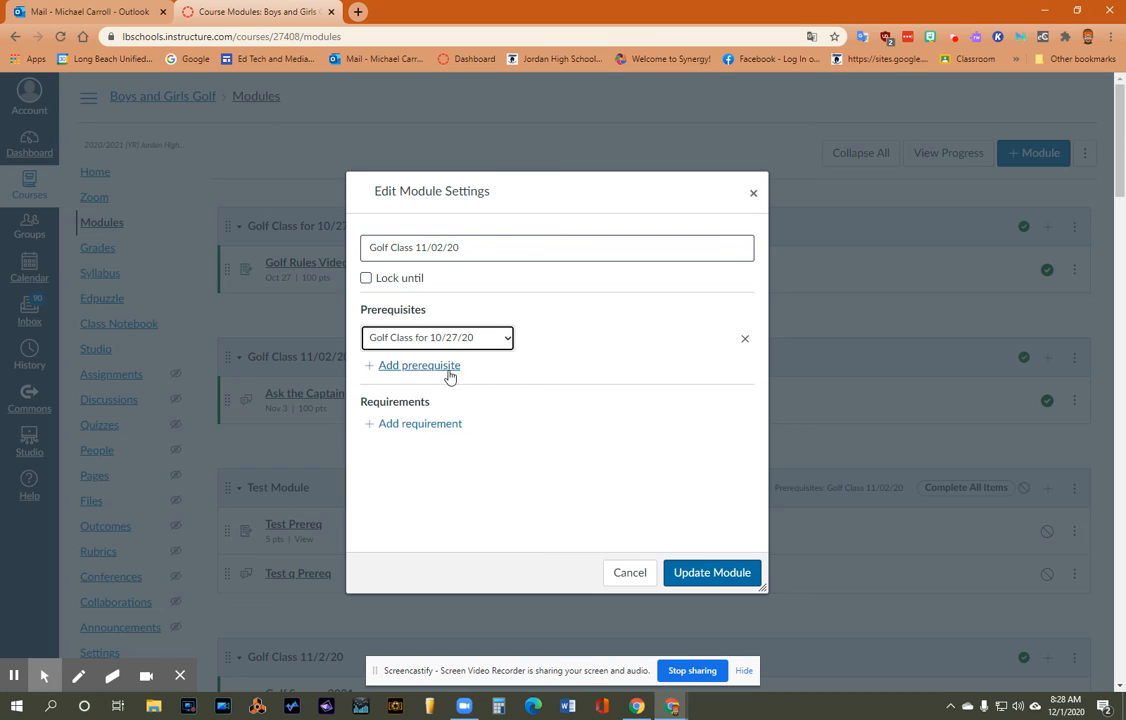
click(683, 572)
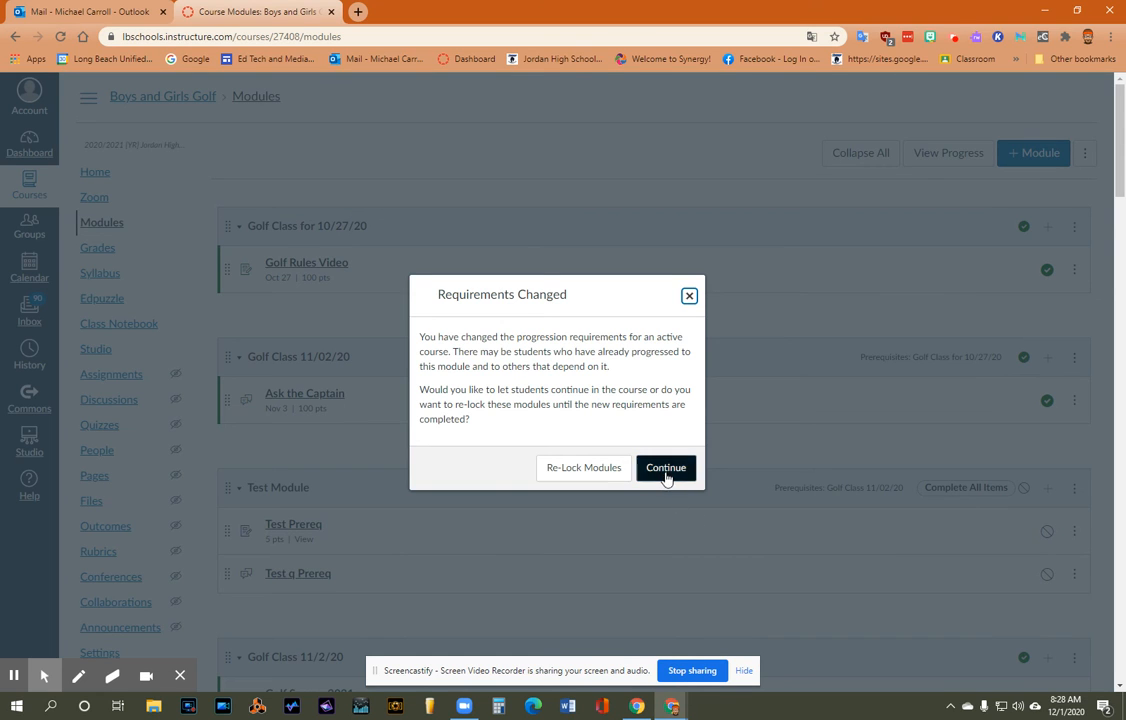
click(665, 472)
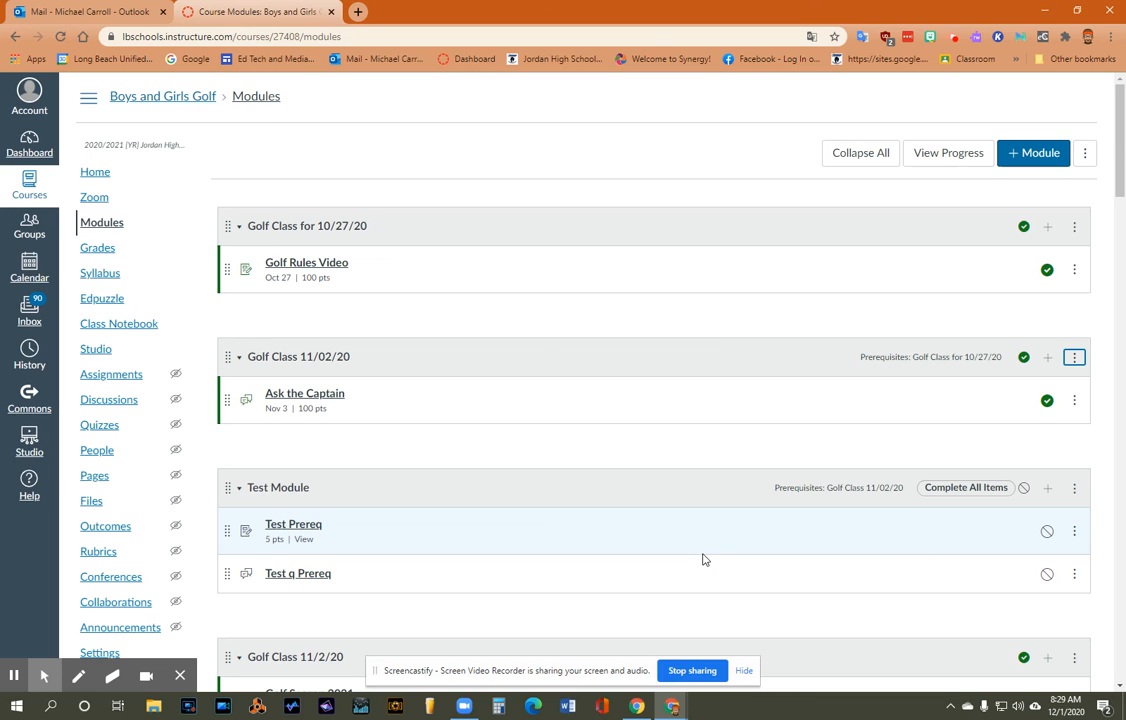
Require viewing Ask the Captain in Golf Class 11/02/20, enforce sequential order, and update the module without re-locking.
click(1076, 358)
click(1058, 395)
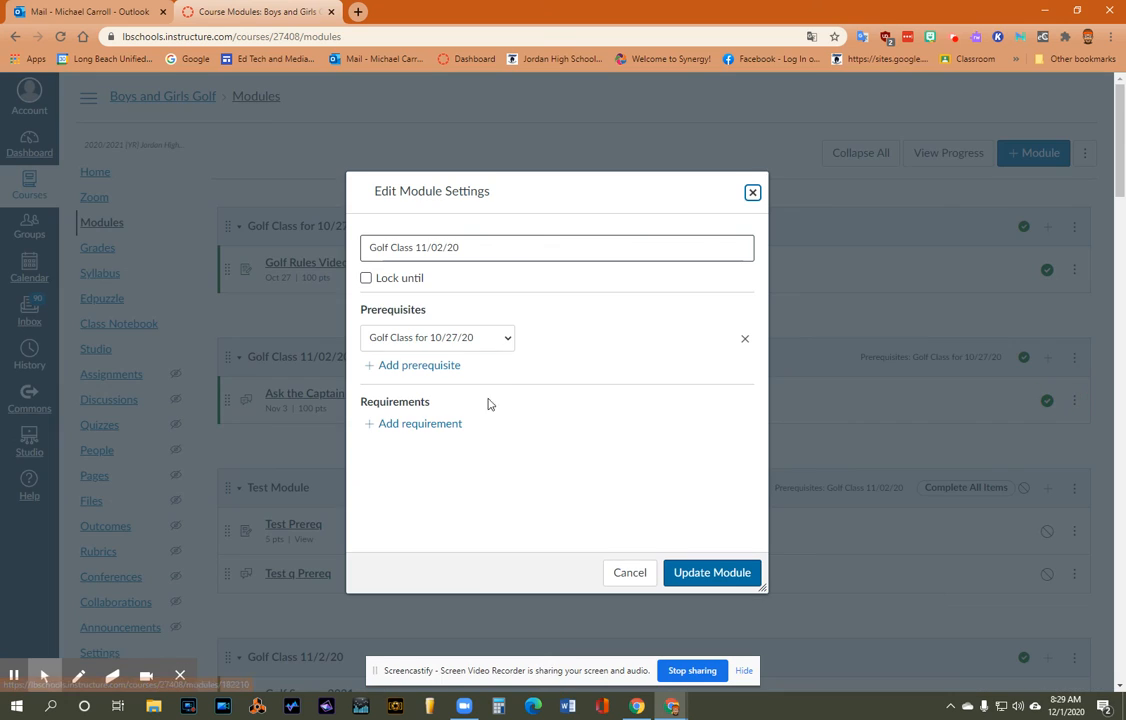
click(397, 423)
click(379, 451)
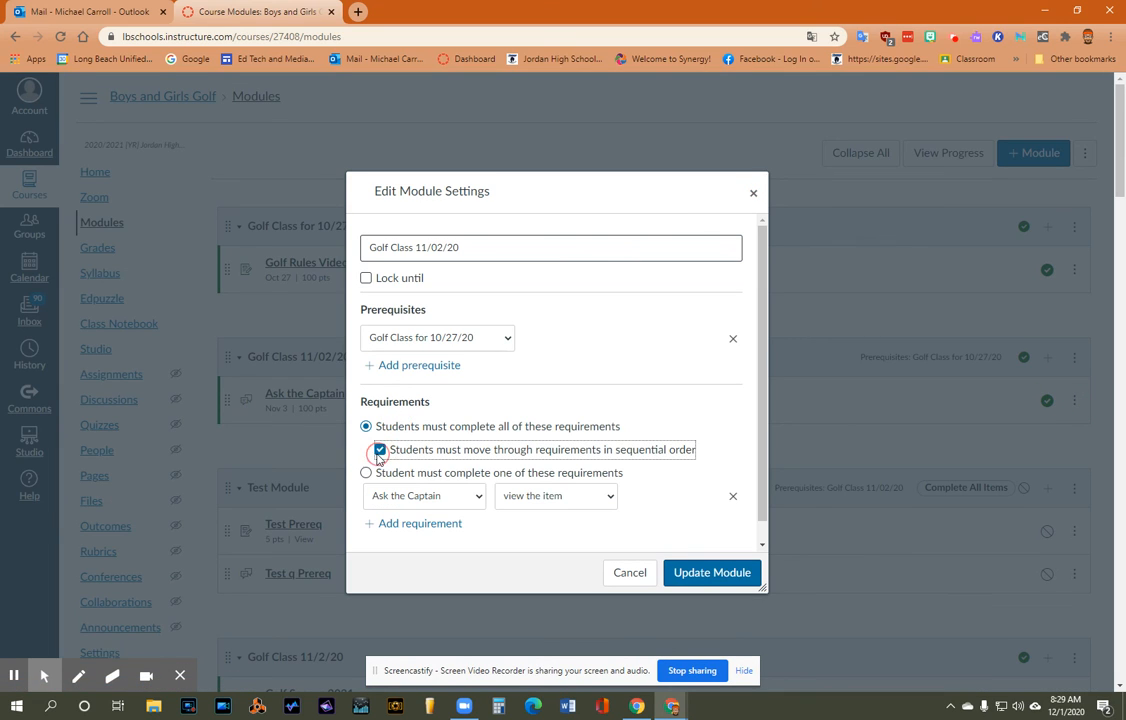
click(700, 571)
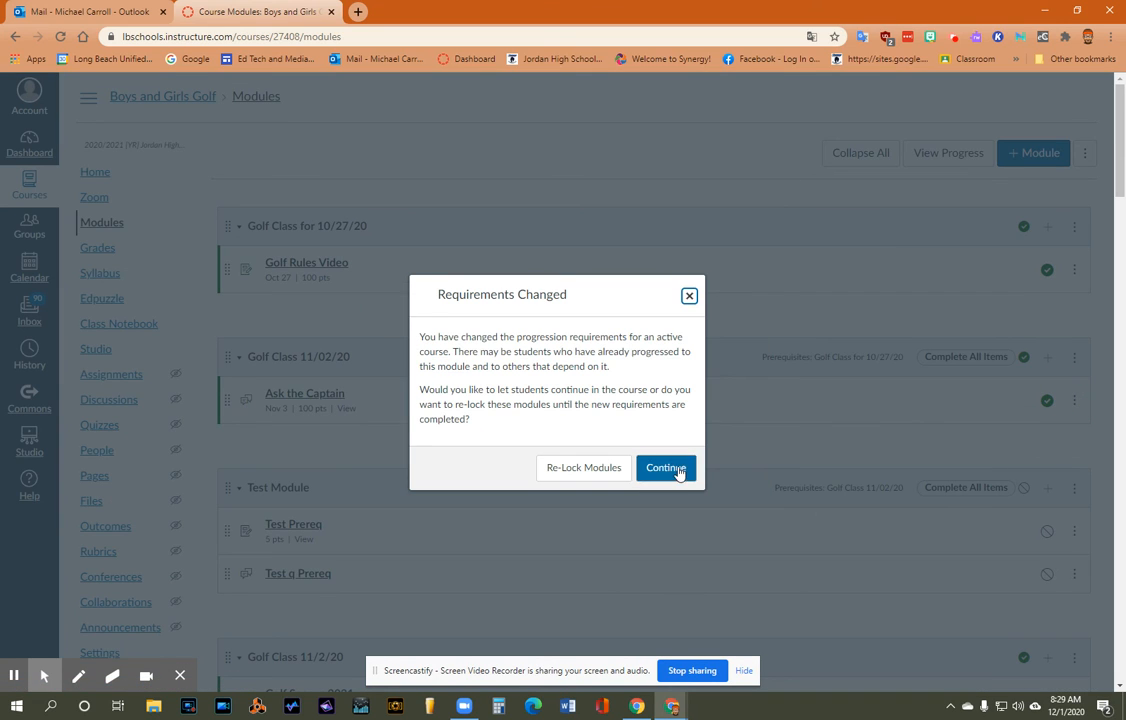
click(666, 468)
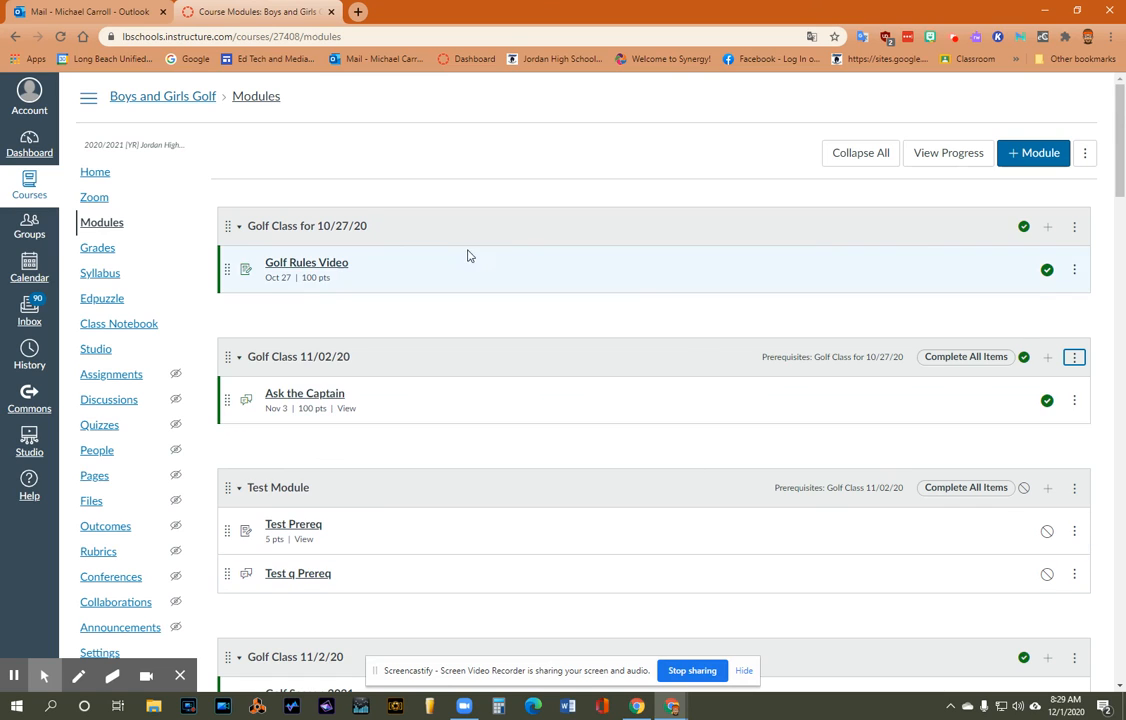